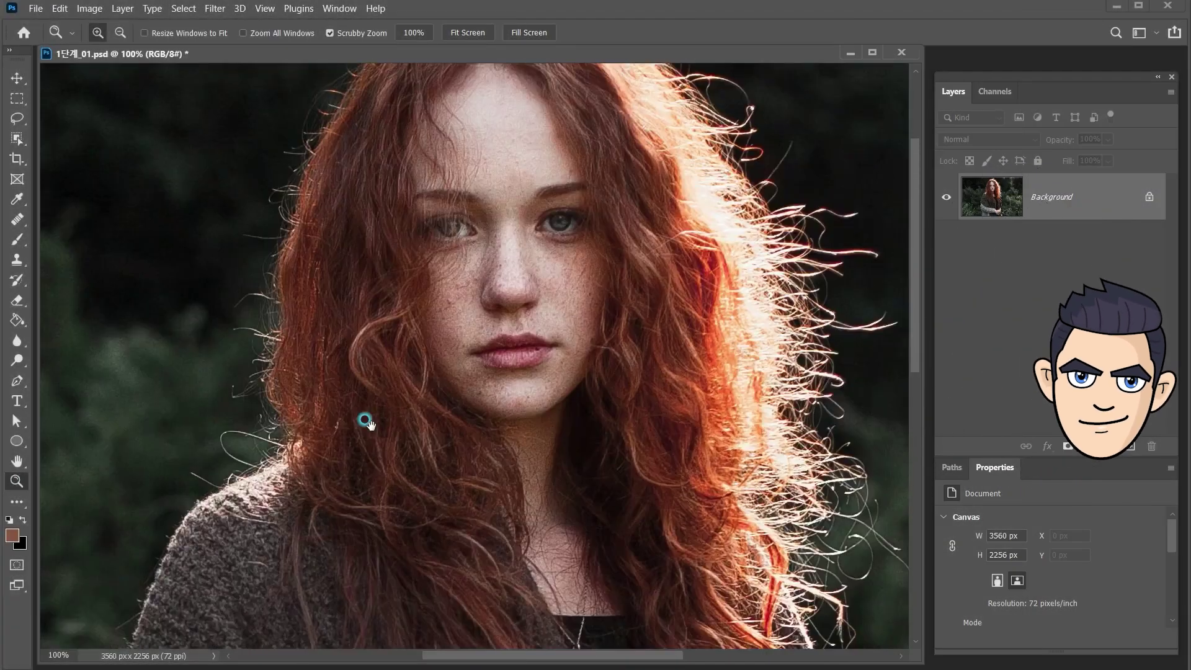
# - Scroll up to bring the top of the woman's head into view
pyautogui.scroll(3, 372, 412)
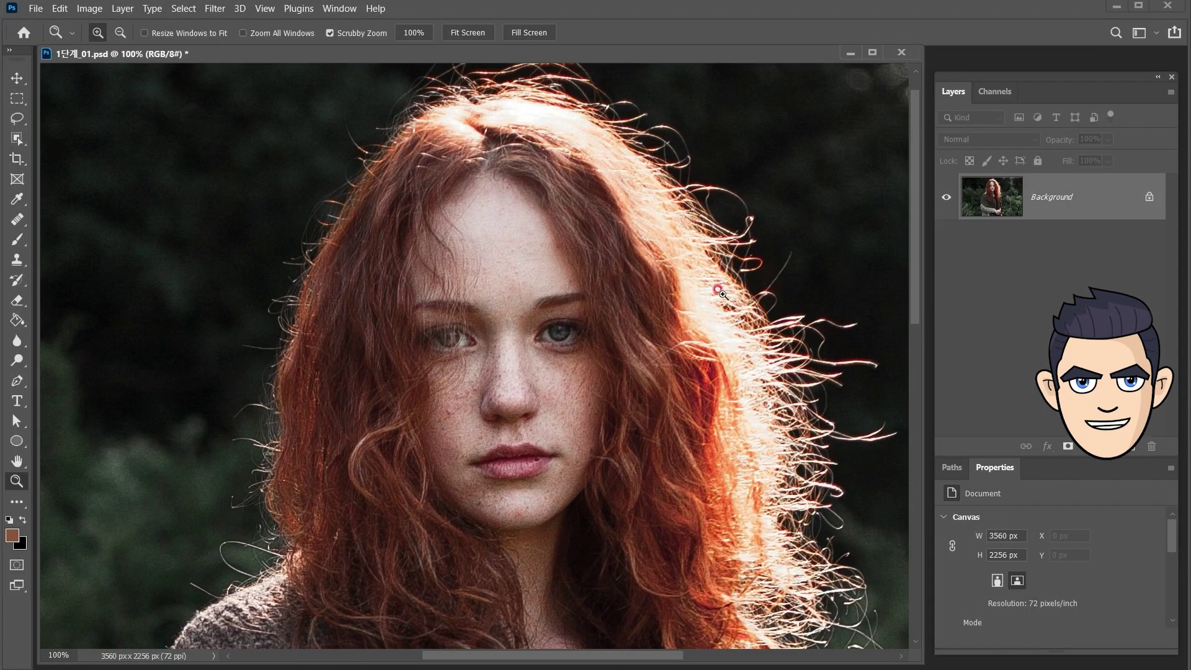
# - Sample the hair colour 82412d with the Eyedropper, cancel the picker, and zoom out
pyautogui.press('i')
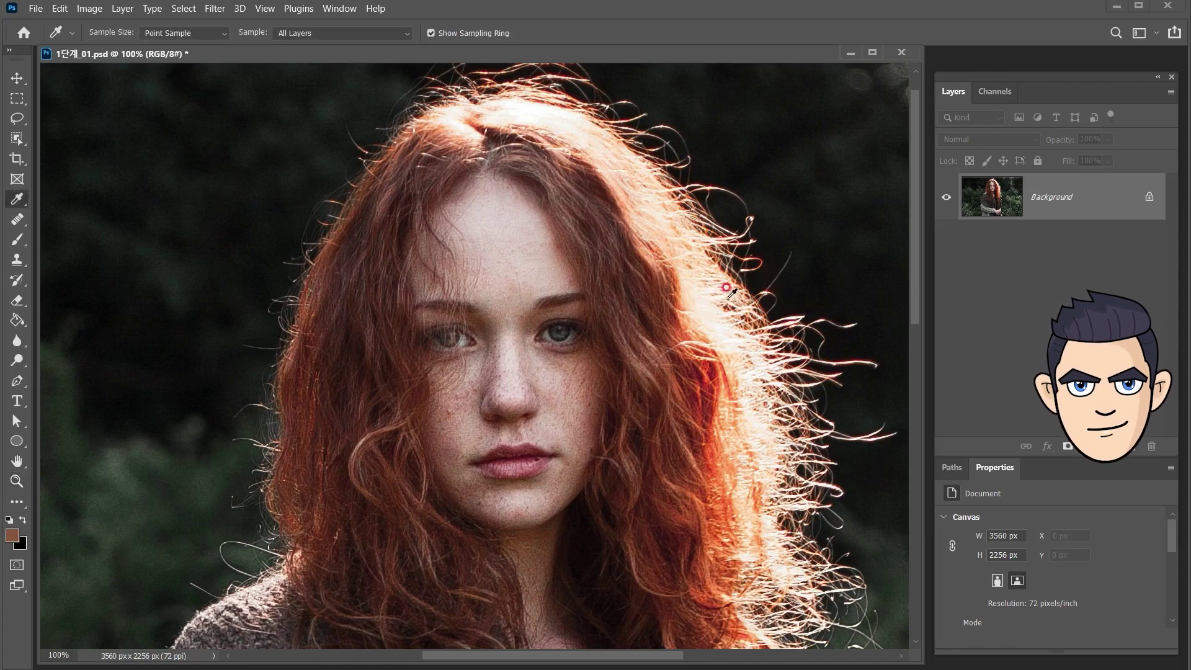
pyautogui.click(13, 537)
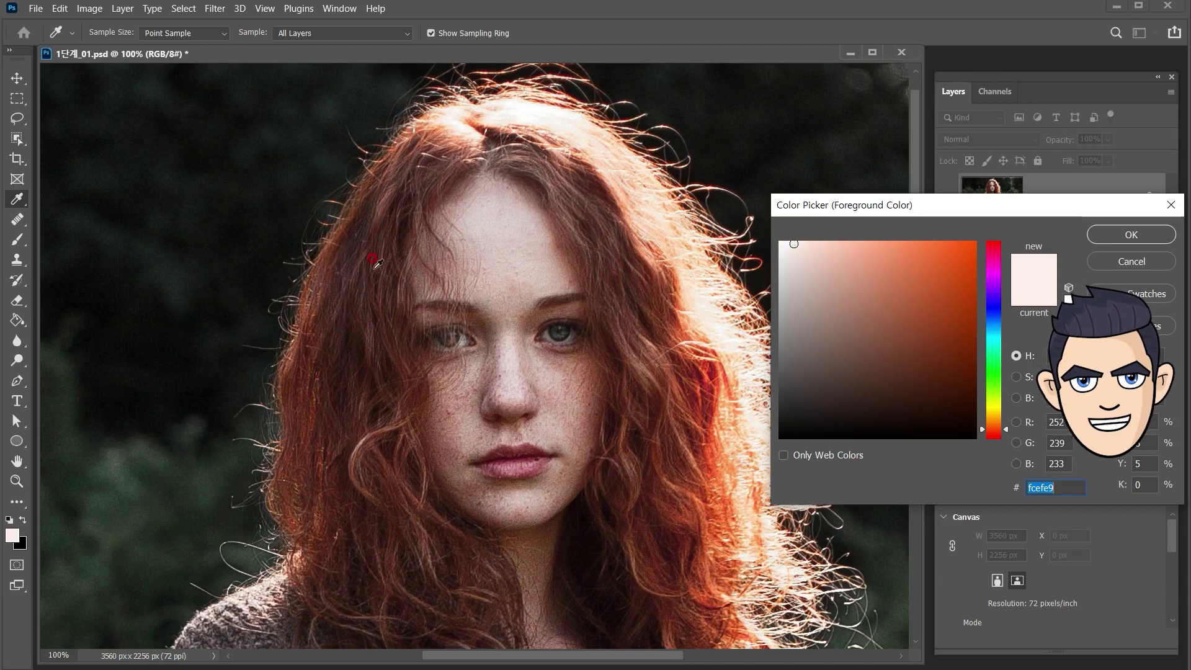
pyautogui.click(310, 292)
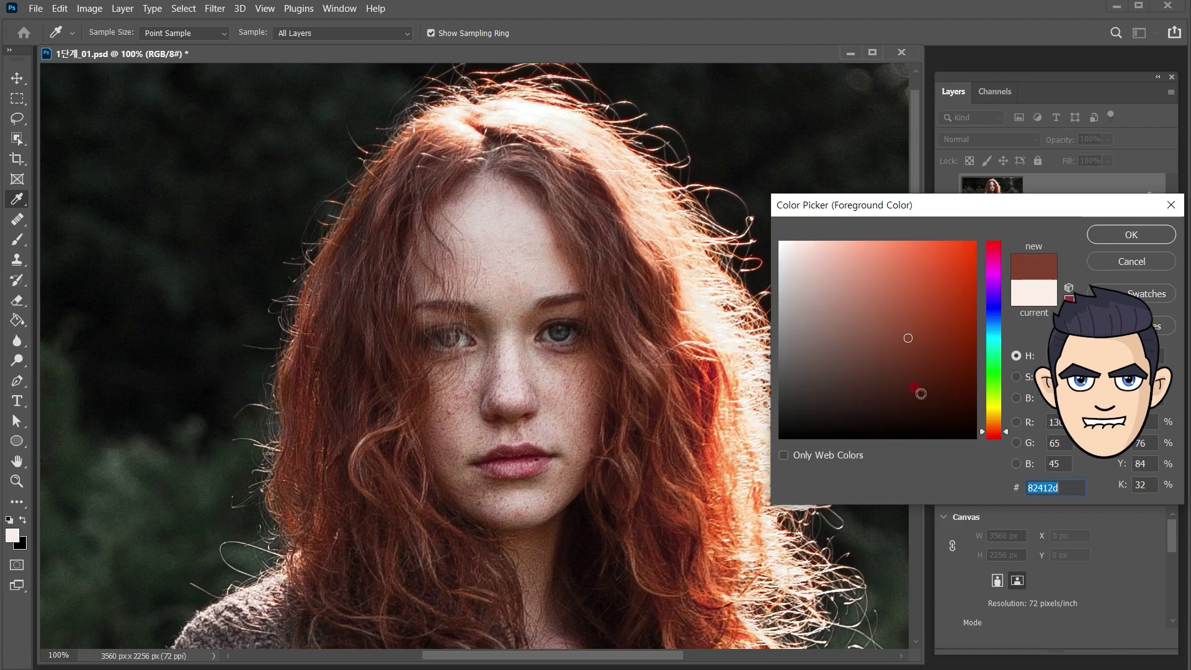
pyautogui.click(1116, 261)
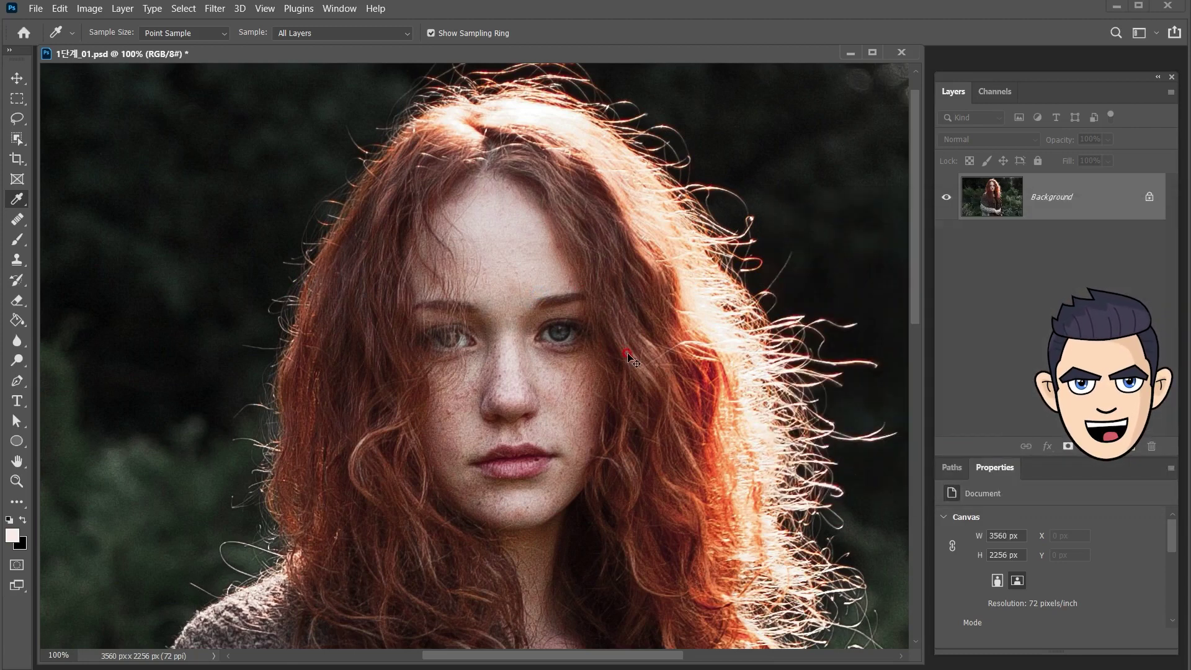
pyautogui.hotkey('ctrl', '-')
pyautogui.hotkey('ctrl', '-')
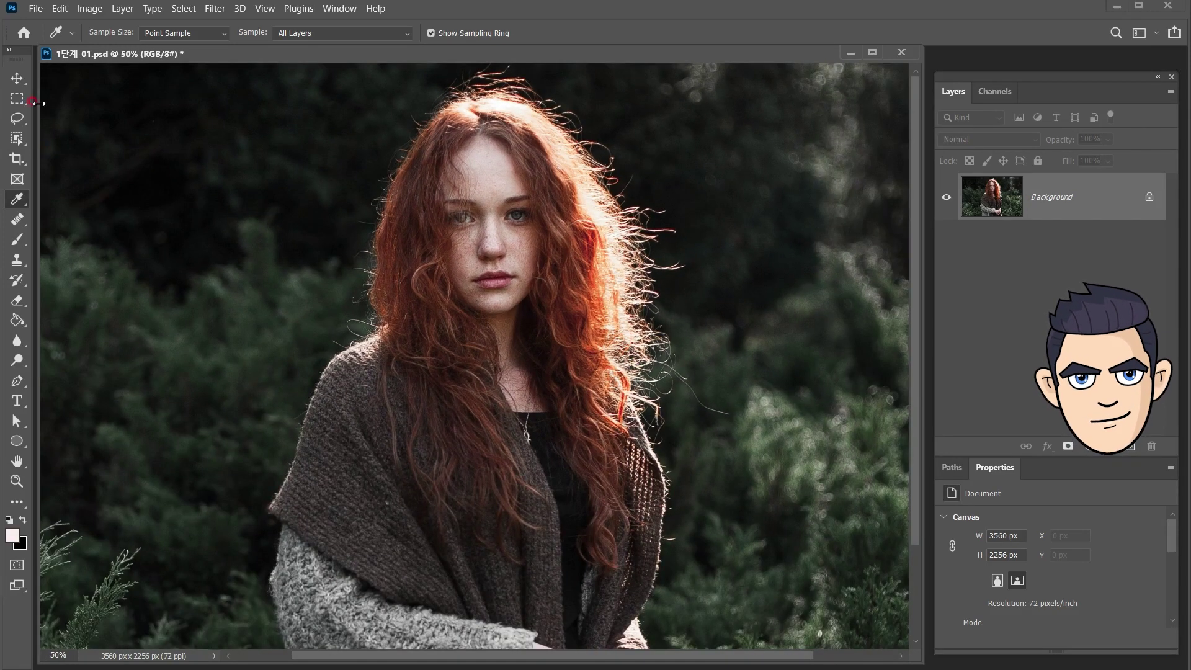
pyautogui.click(8, 79)
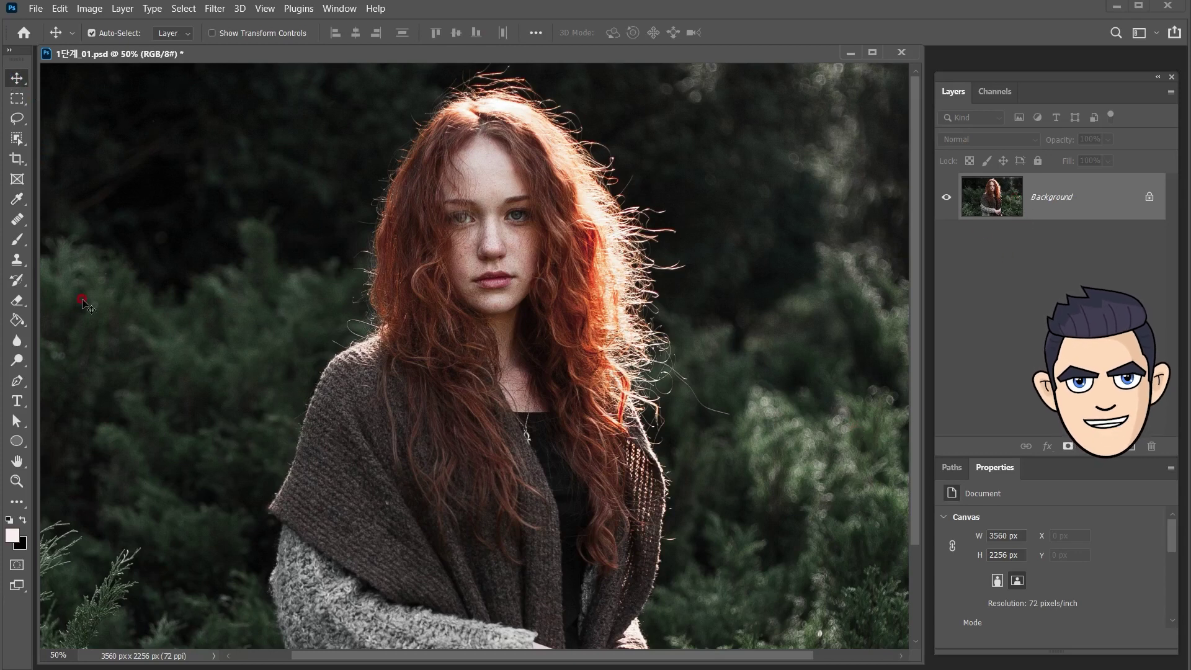
# - Duplicate the Background as Layer 1 and auto-select the woman with Object Selection's Select Subject
pyautogui.click(422, 308)
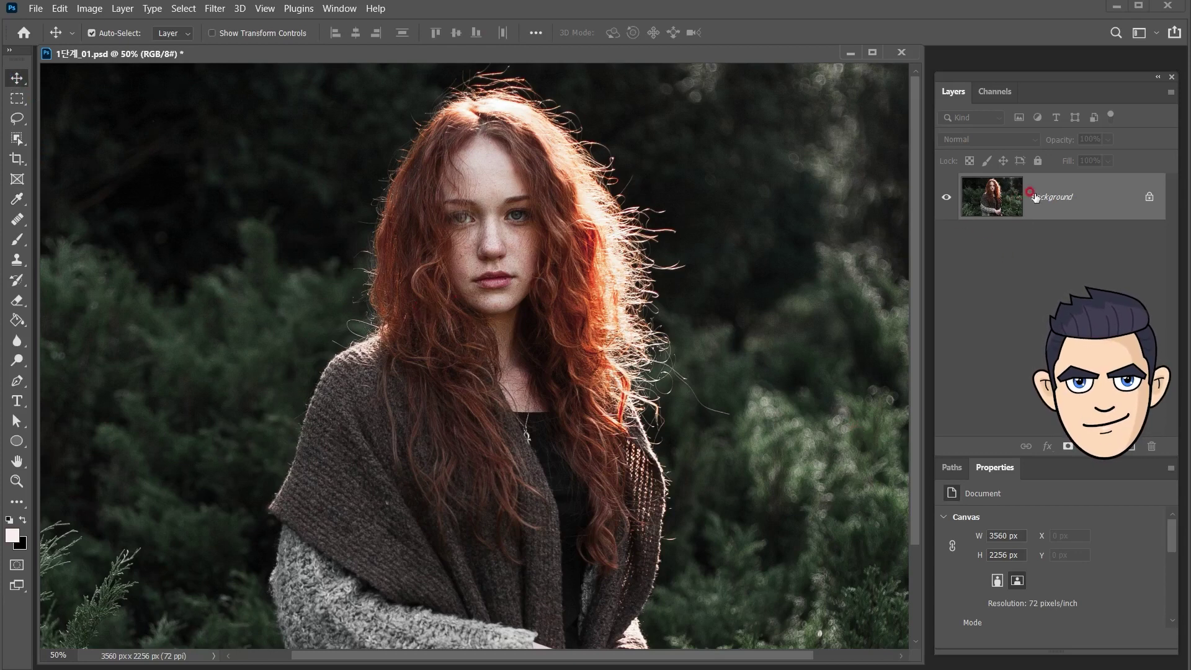
pyautogui.hotkey('ctrl', 'j')
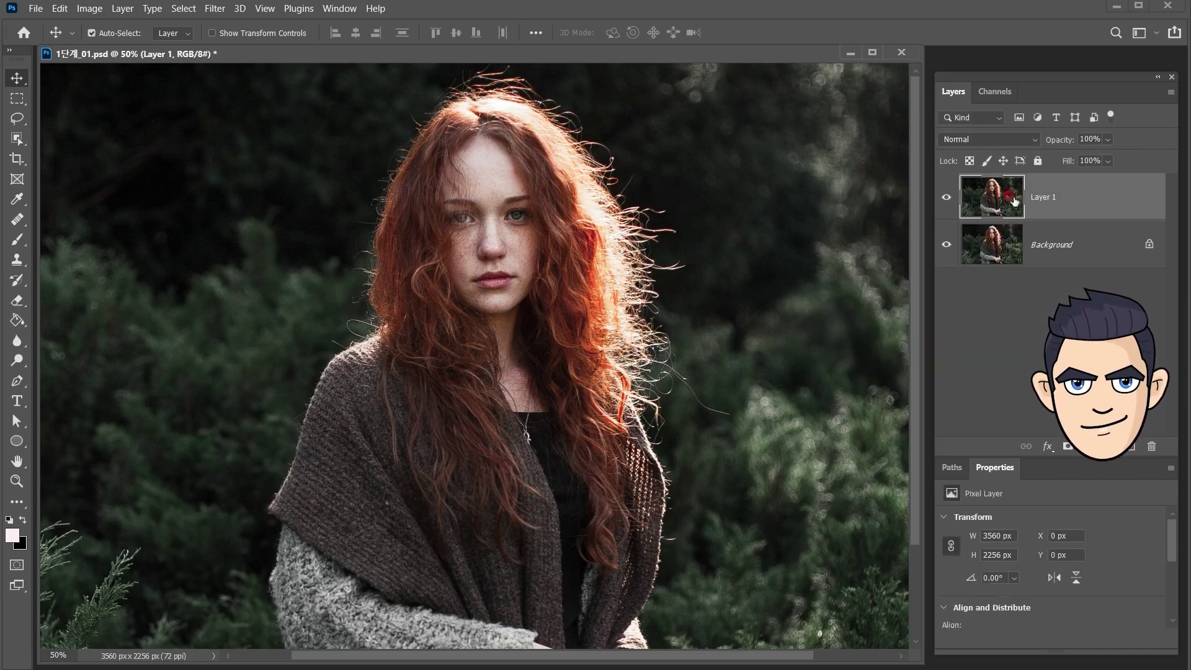
pyautogui.click(20, 98)
pyautogui.click(18, 139)
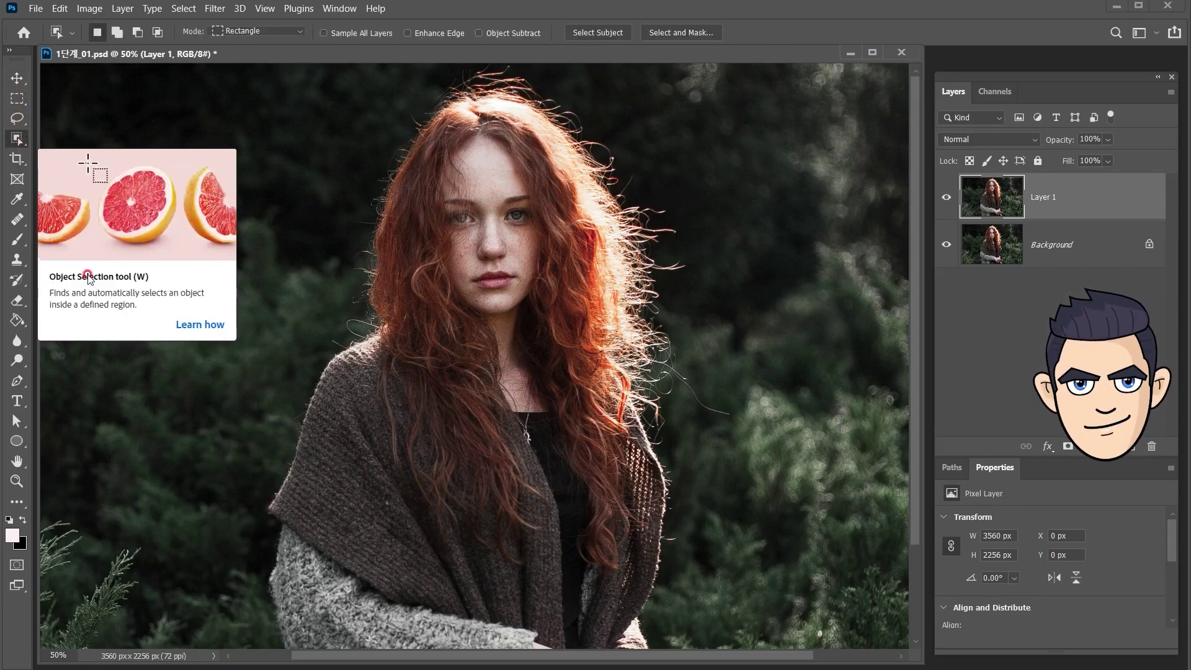
pyautogui.click(226, 120)
pyautogui.click(539, 37)
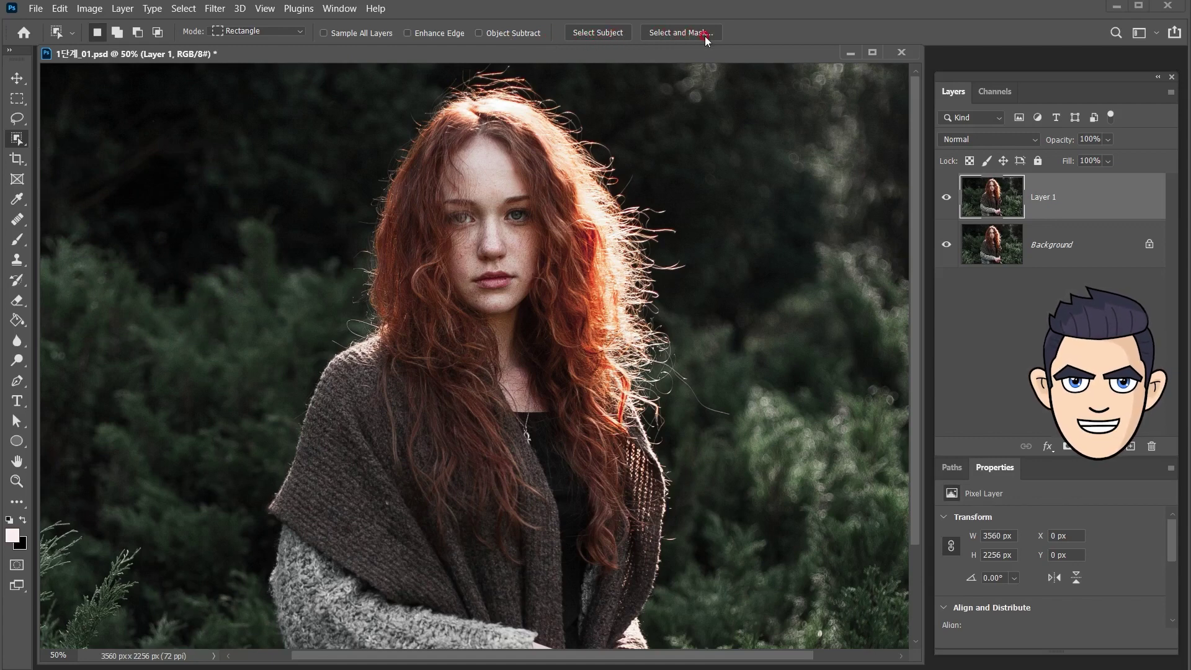
pyautogui.moveTo(705, 37); pyautogui.dragTo(691, 52)
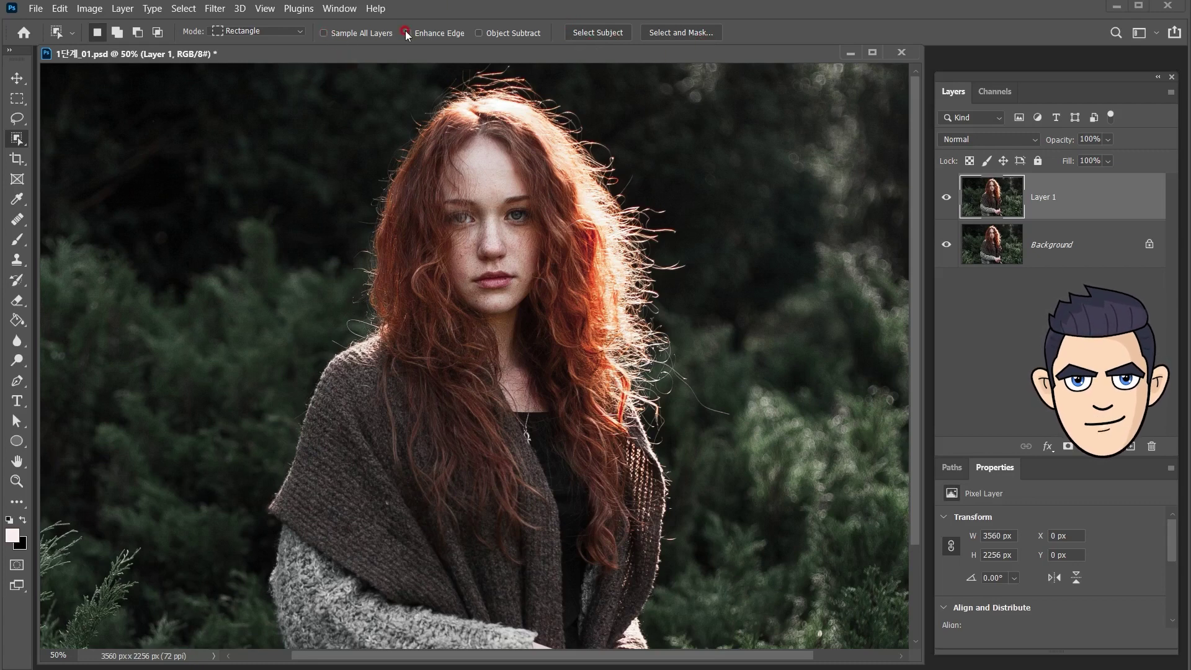
pyautogui.moveTo(330, 139); pyautogui.dragTo(335, 145)
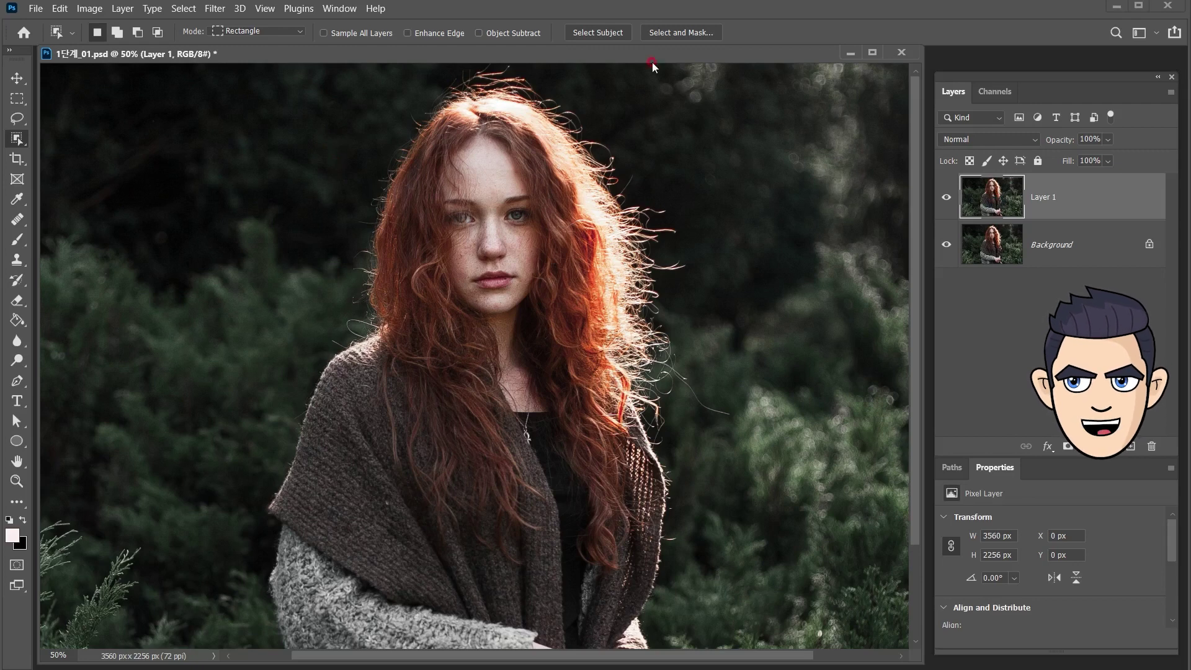
pyautogui.click(616, 35)
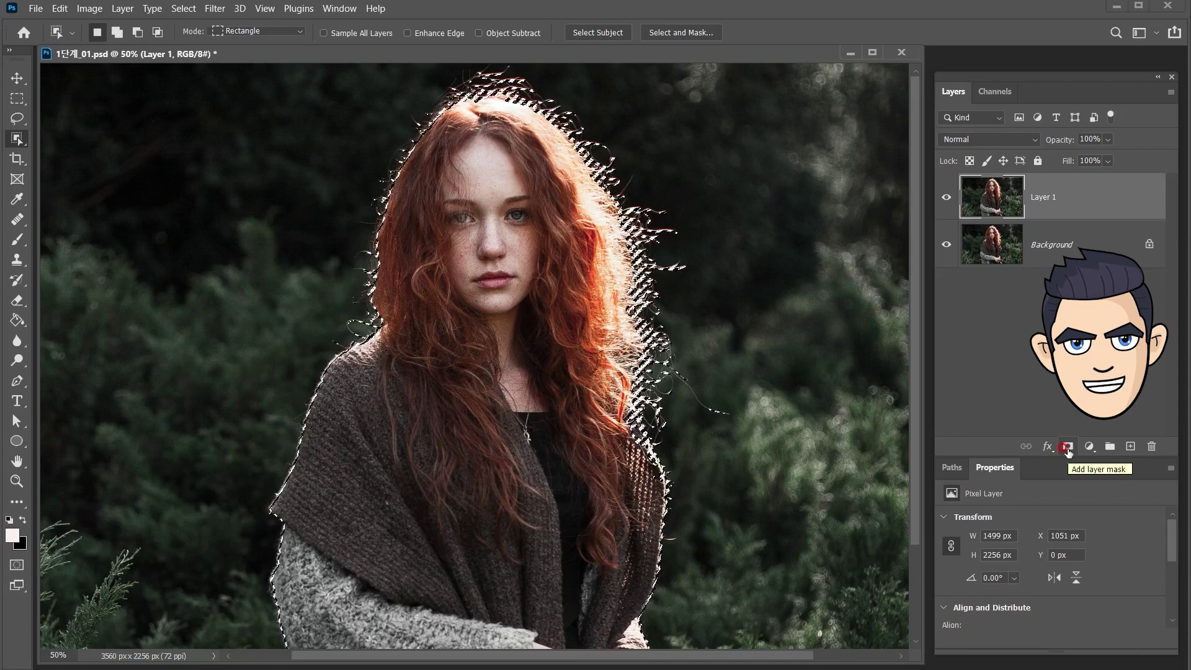
# - Mask Layer 1 to the woman and add a 009cff Solid Color fill above the Background
pyautogui.click(1067, 447)
pyautogui.click(1098, 246)
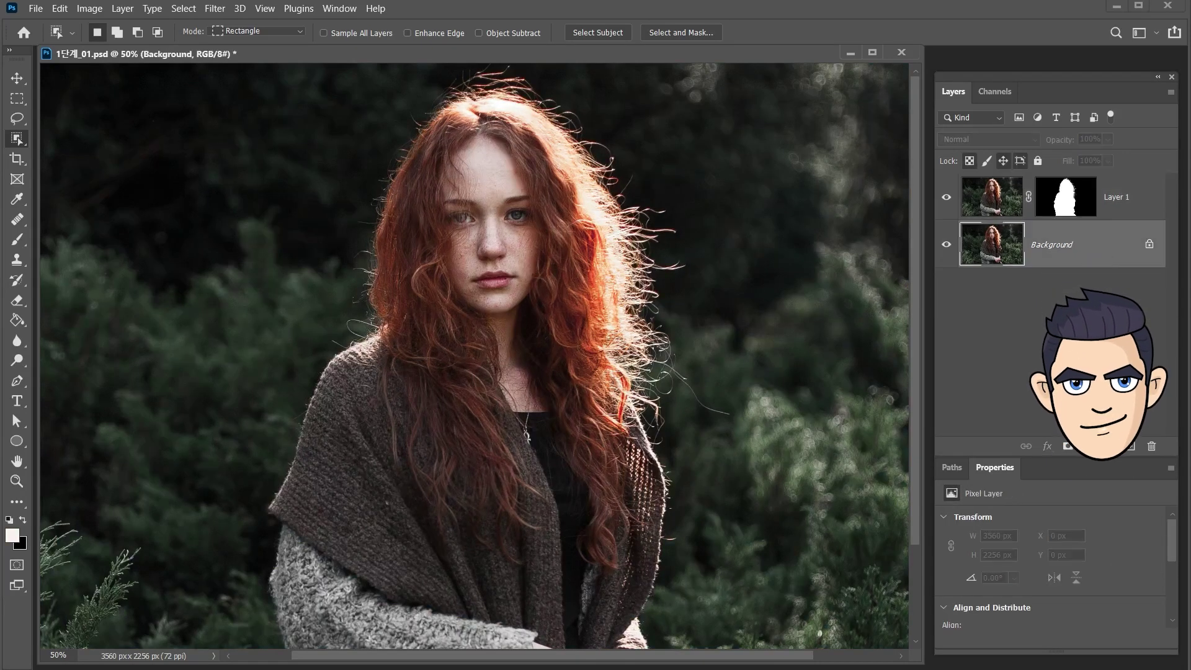
pyautogui.click(1067, 447)
pyautogui.click(1093, 181)
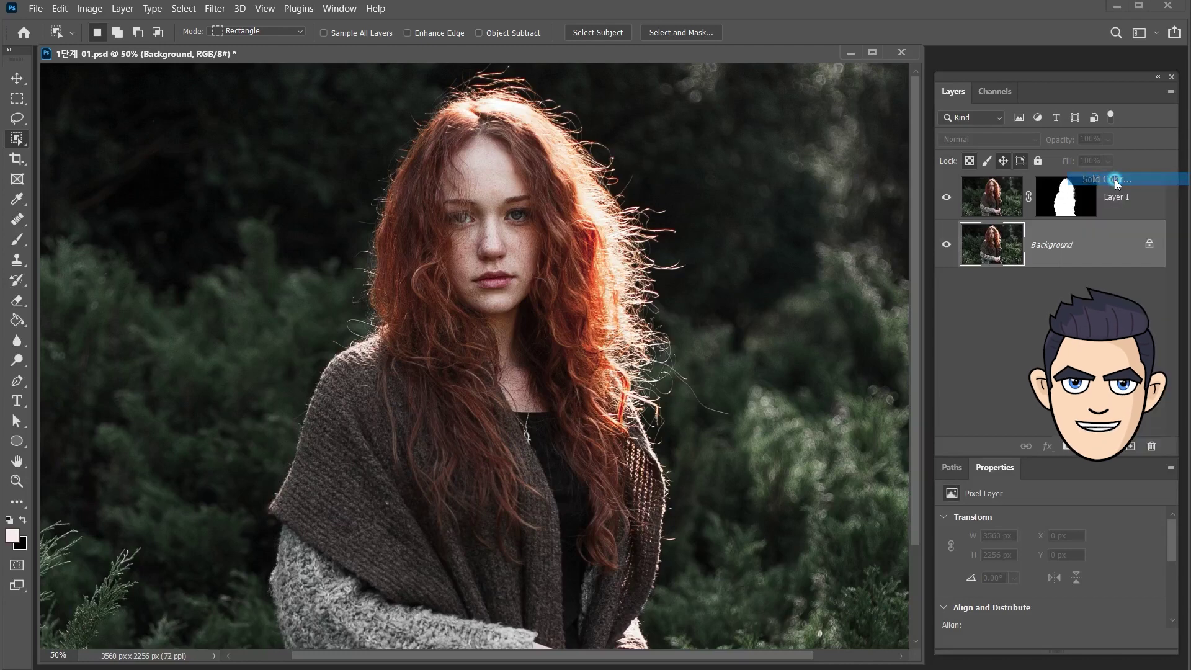
pyautogui.click(994, 327)
pyautogui.click(976, 242)
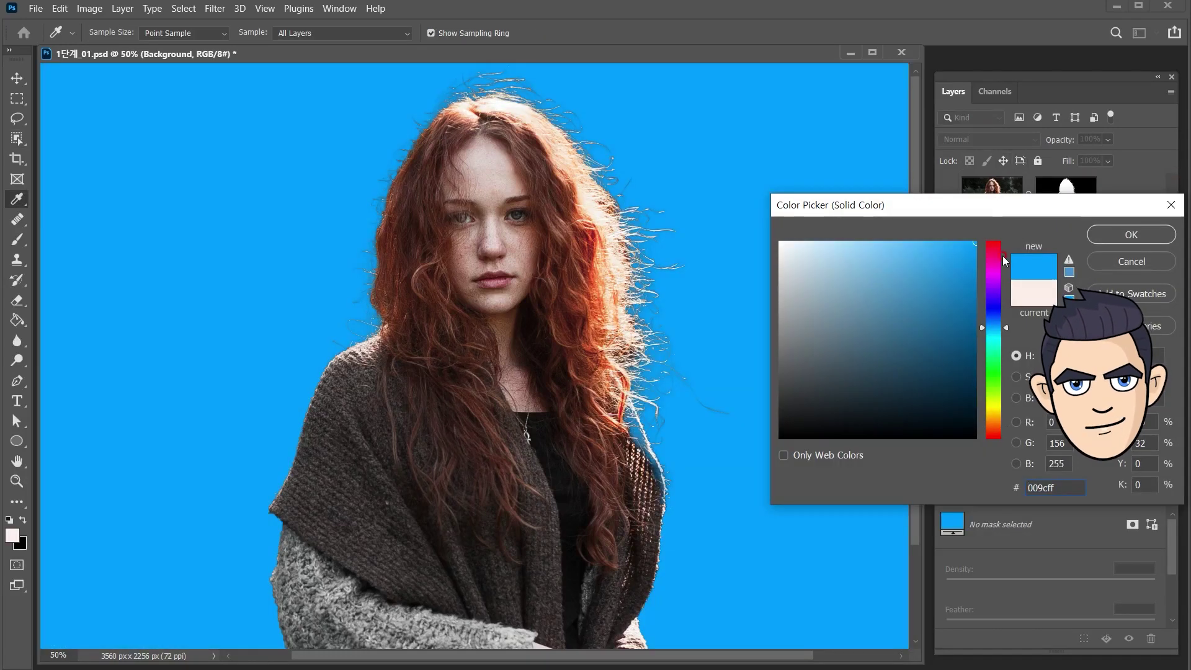
pyautogui.click(1131, 234)
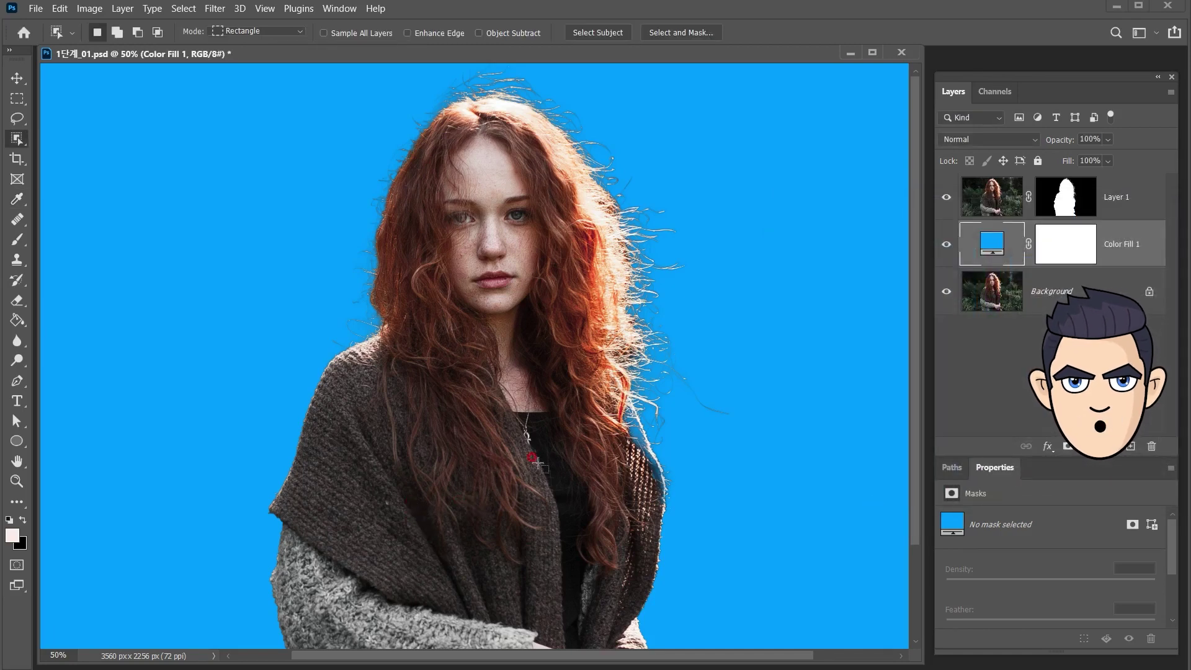
# - Zoom to 100% and pan around to inspect the hair edges against the blue fill
pyautogui.click(17, 481)
pyautogui.click(589, 352)
pyautogui.click(663, 359)
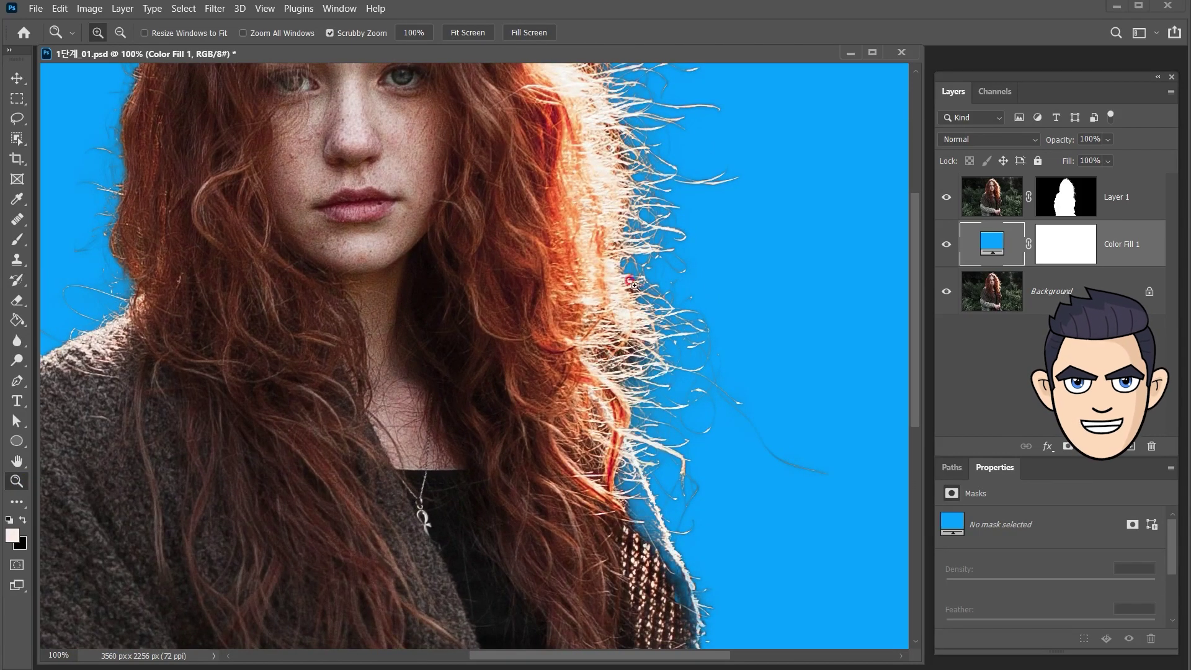
pyautogui.moveTo(618, 238)
pyautogui.mouseDown()
pyautogui.moveTo(630, 352)
pyautogui.moveTo(614, 129)
pyautogui.mouseUp()
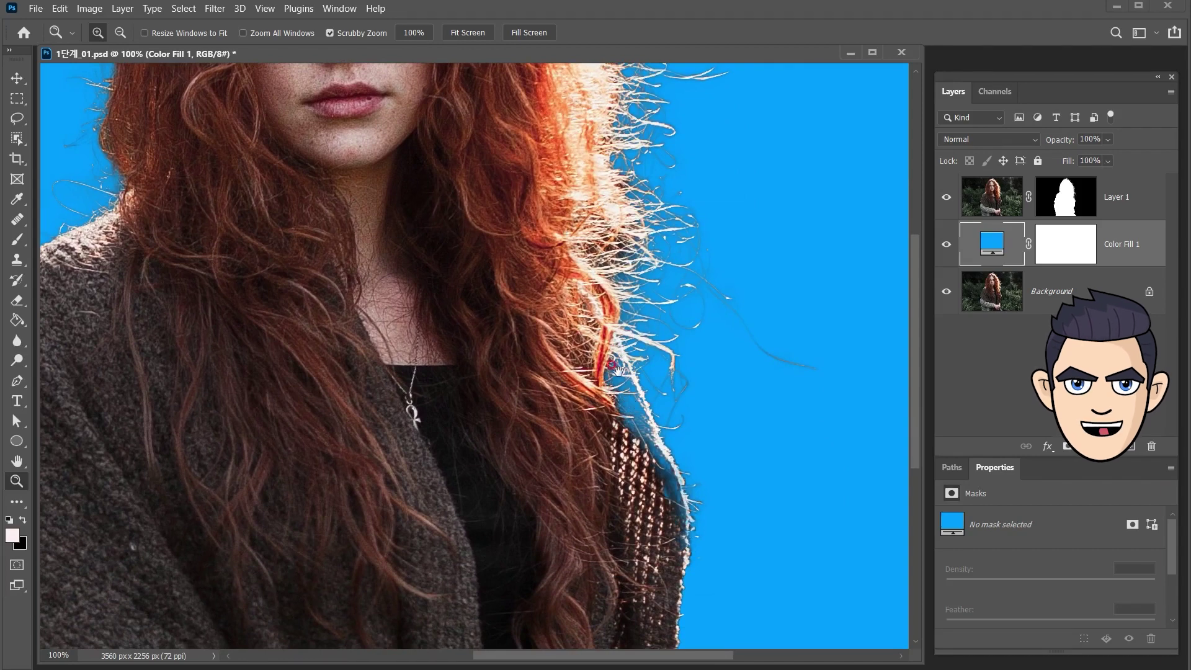
pyautogui.moveTo(603, 363); pyautogui.dragTo(610, 428)
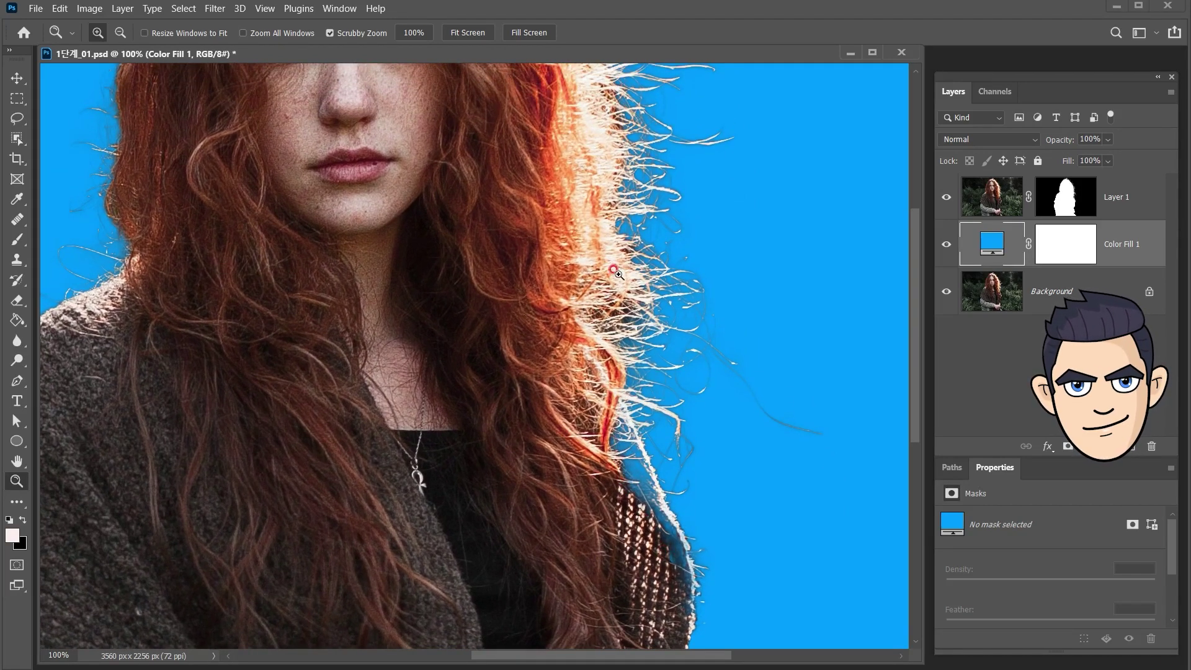
pyautogui.moveTo(618, 273); pyautogui.dragTo(780, 274)
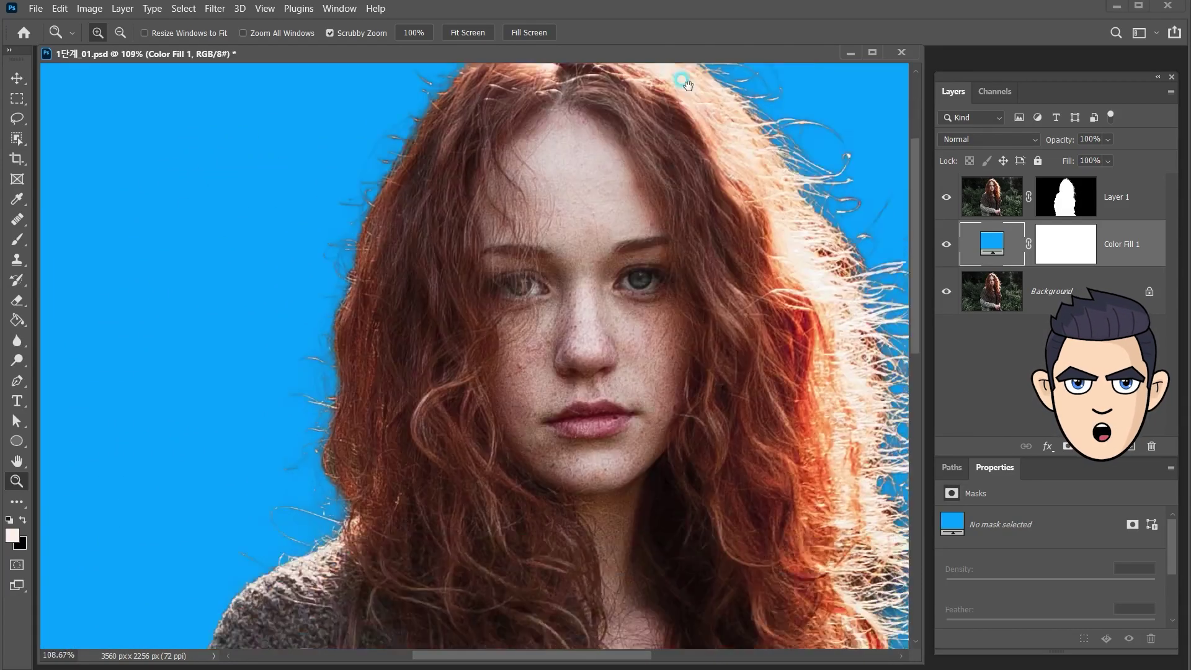
pyautogui.moveTo(776, 620)
pyautogui.mouseDown()
pyautogui.moveTo(670, 154)
pyautogui.moveTo(618, 233)
pyautogui.moveTo(672, 274)
pyautogui.moveTo(707, 418)
pyautogui.moveTo(633, 381)
pyautogui.moveTo(665, 392)
pyautogui.mouseUp()
pyautogui.hotkey('ctrl', '1')
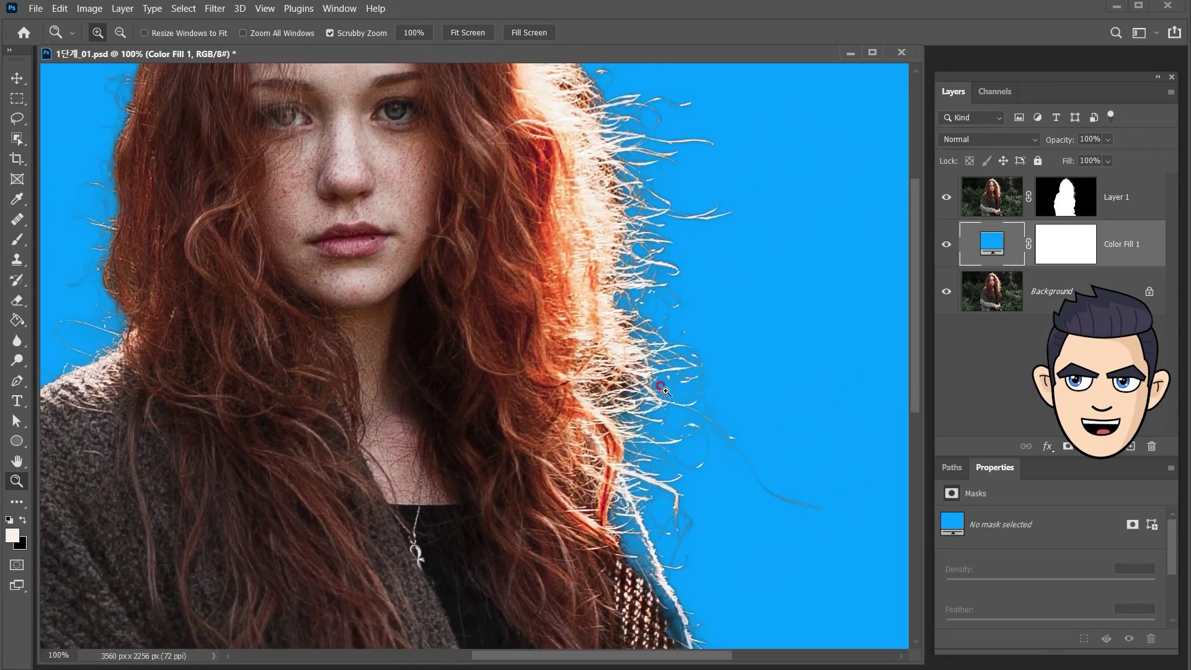
pyautogui.hotkey('ctrl', '-')
pyautogui.click(1050, 204)
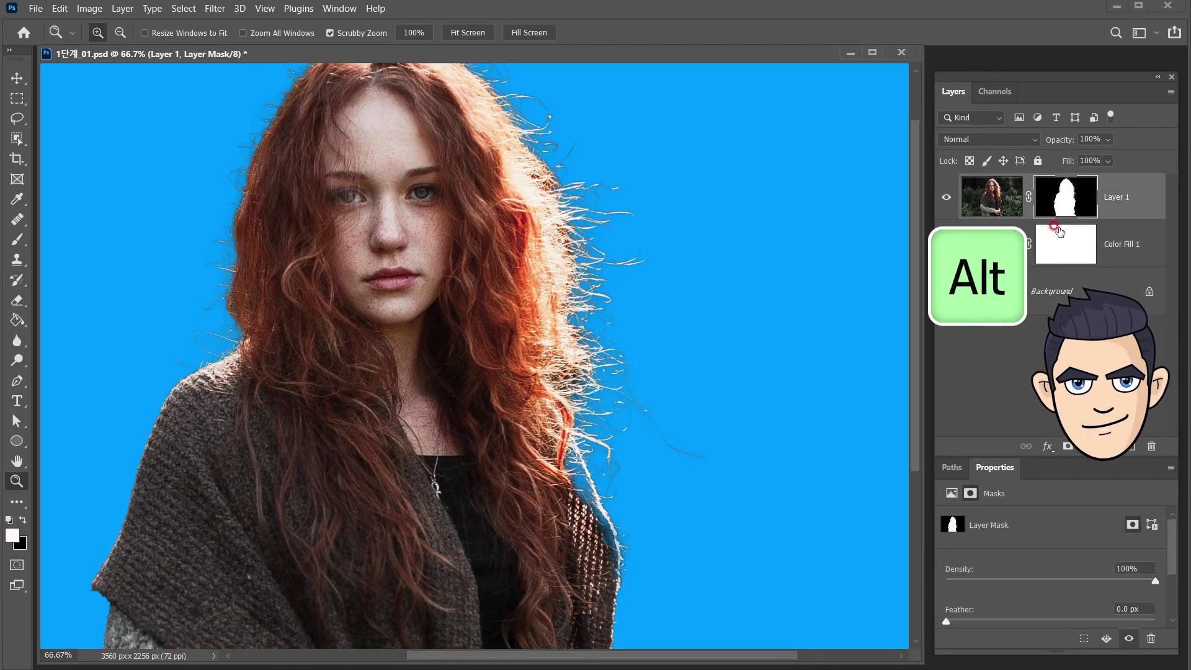
# - Toggle between mask-only and composite views, ending on the woman over blue with the mask targeted
pyautogui.keyDown('alt'); pyautogui.click(1063, 194); pyautogui.keyUp('alt')
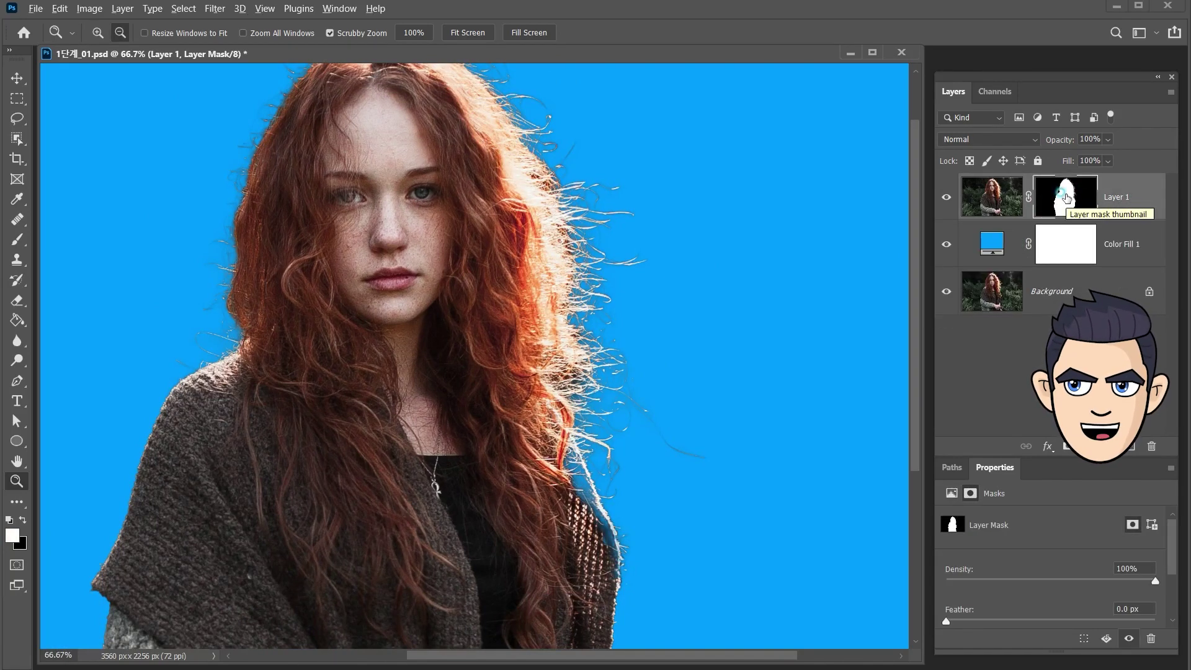
pyautogui.keyDown('alt'); pyautogui.click(1063, 195); pyautogui.keyUp('alt')
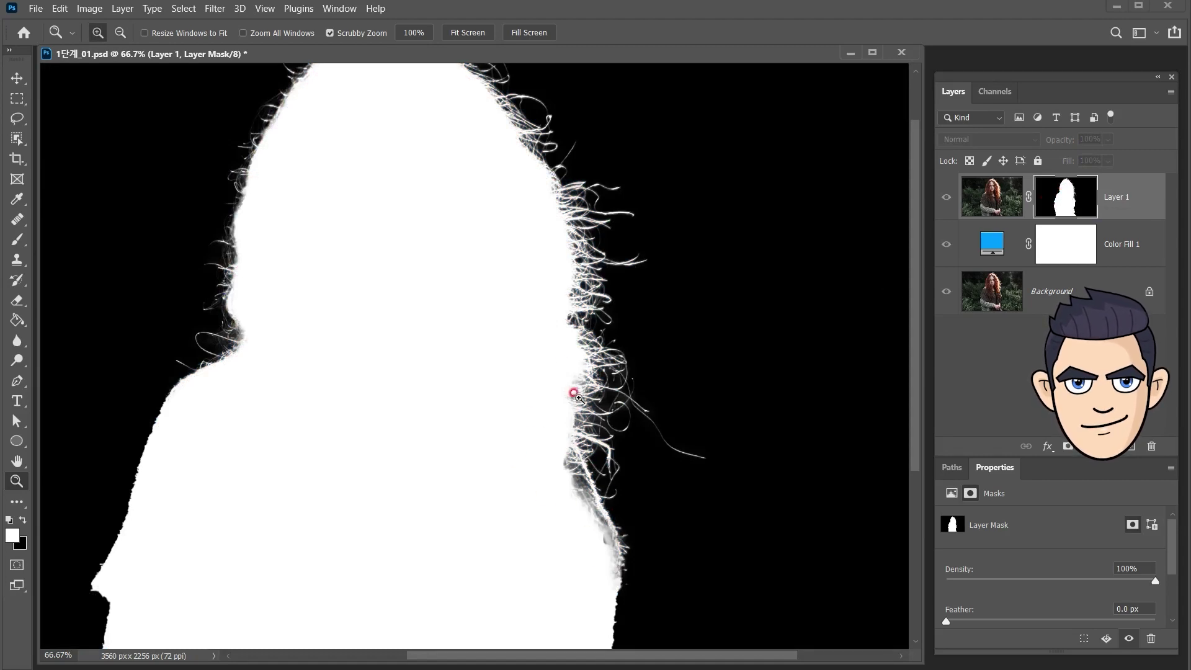
pyautogui.click(992, 190)
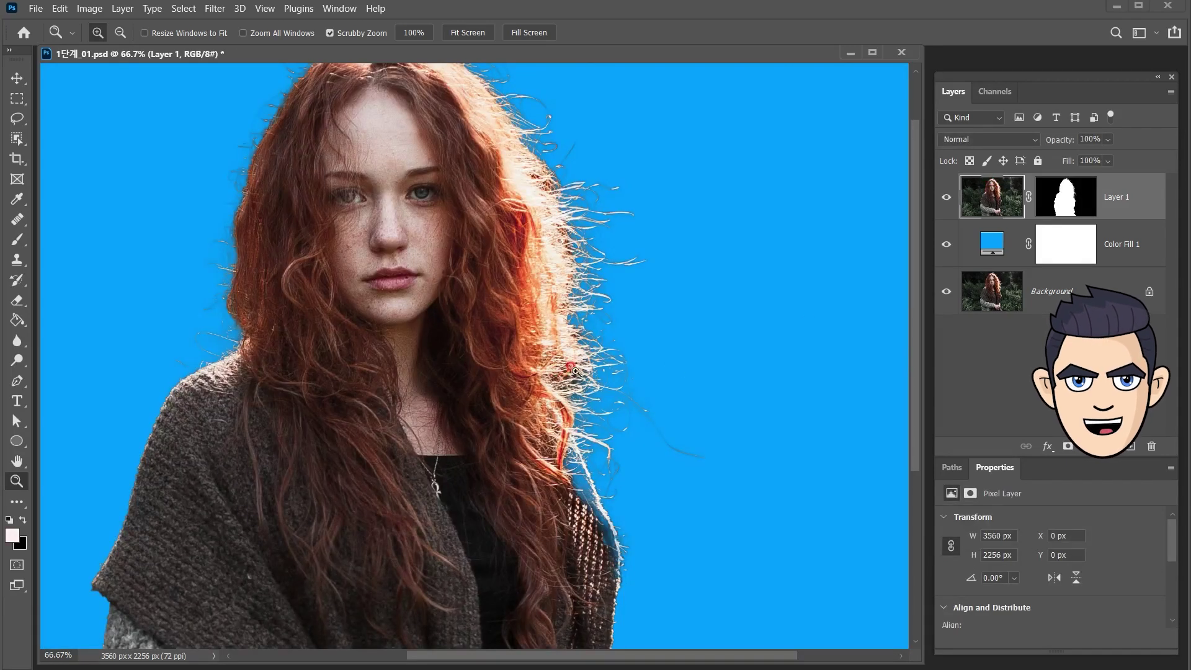
pyautogui.press('alt')
pyautogui.keyDown('alt'); pyautogui.click(1057, 201); pyautogui.keyUp('alt')
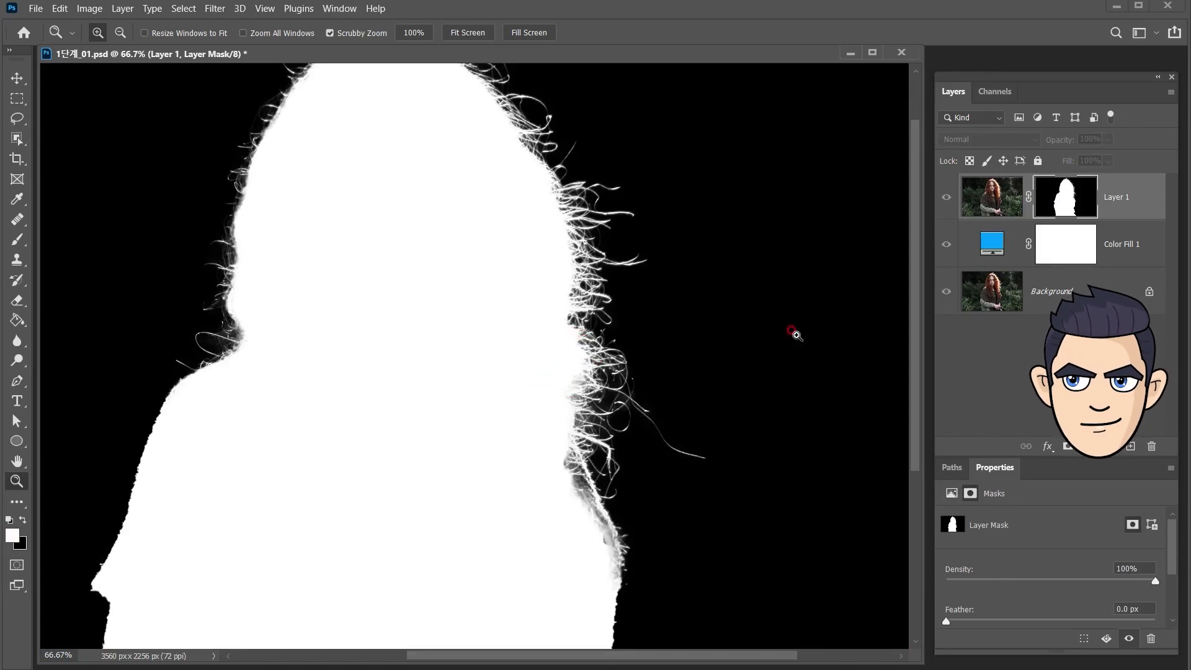
pyautogui.click(976, 200)
pyautogui.press('v')
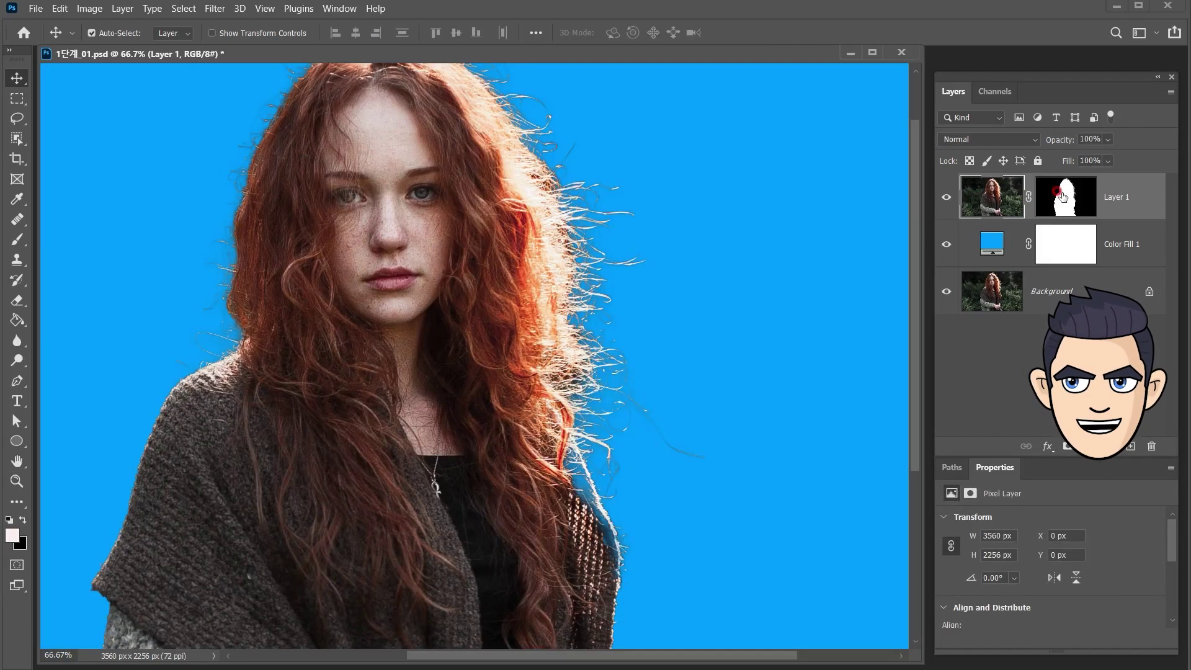
pyautogui.click(1063, 197)
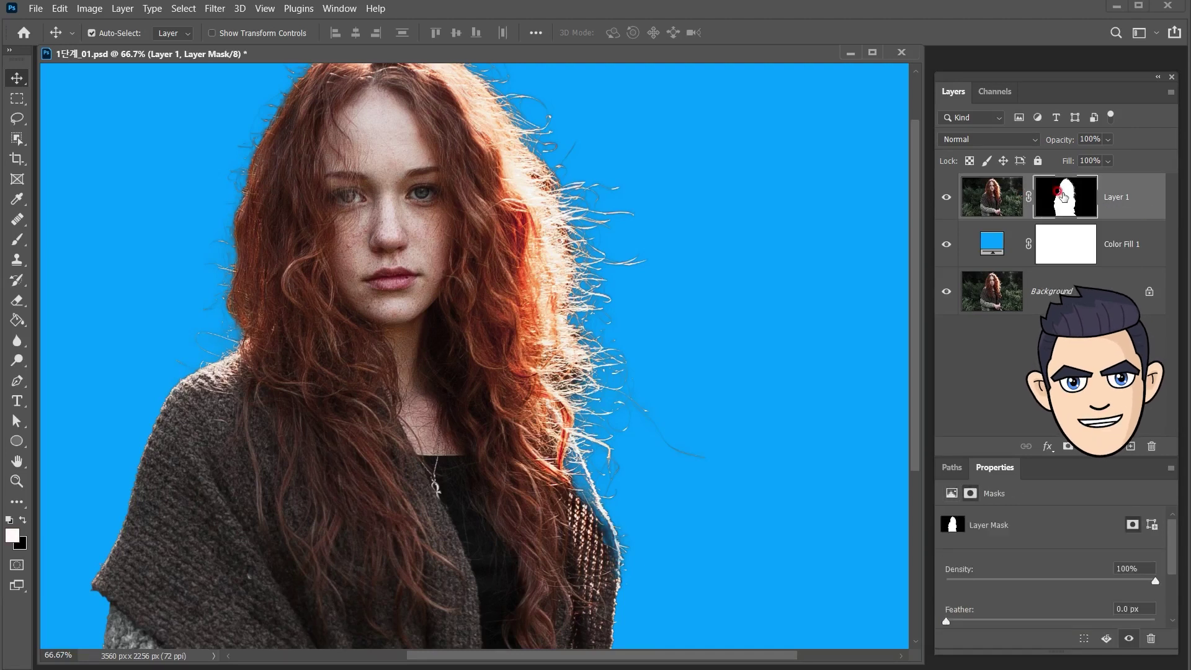
pyautogui.click(17, 139)
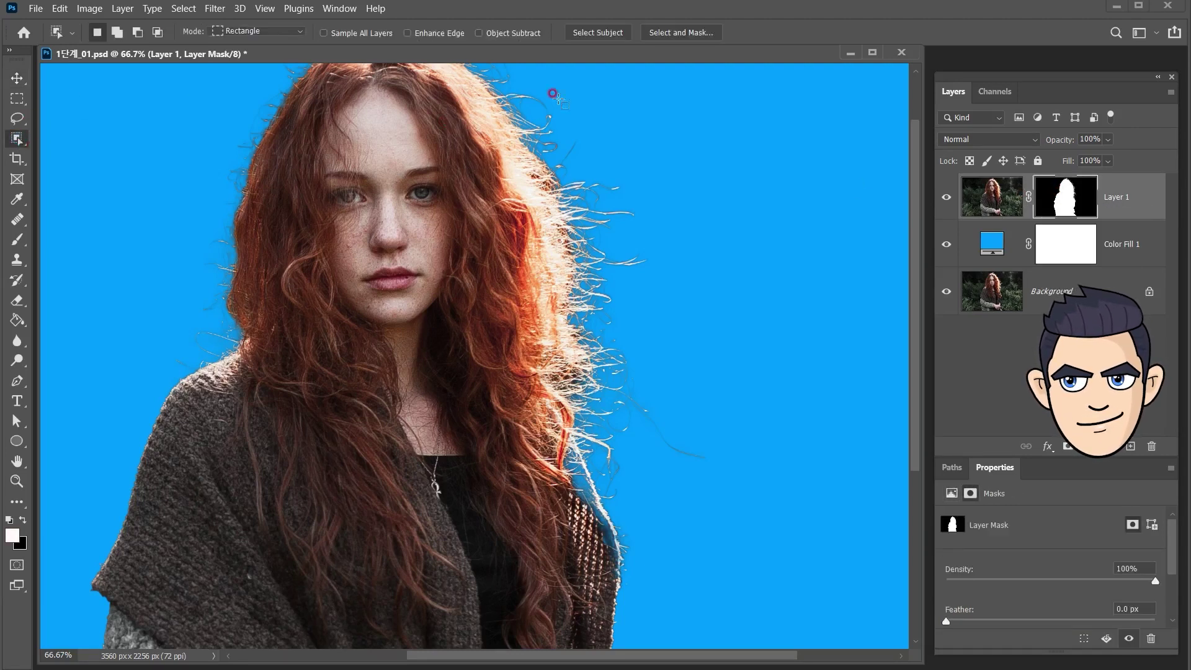
pyautogui.moveTo(1172, 540); pyautogui.dragTo(1174, 620)
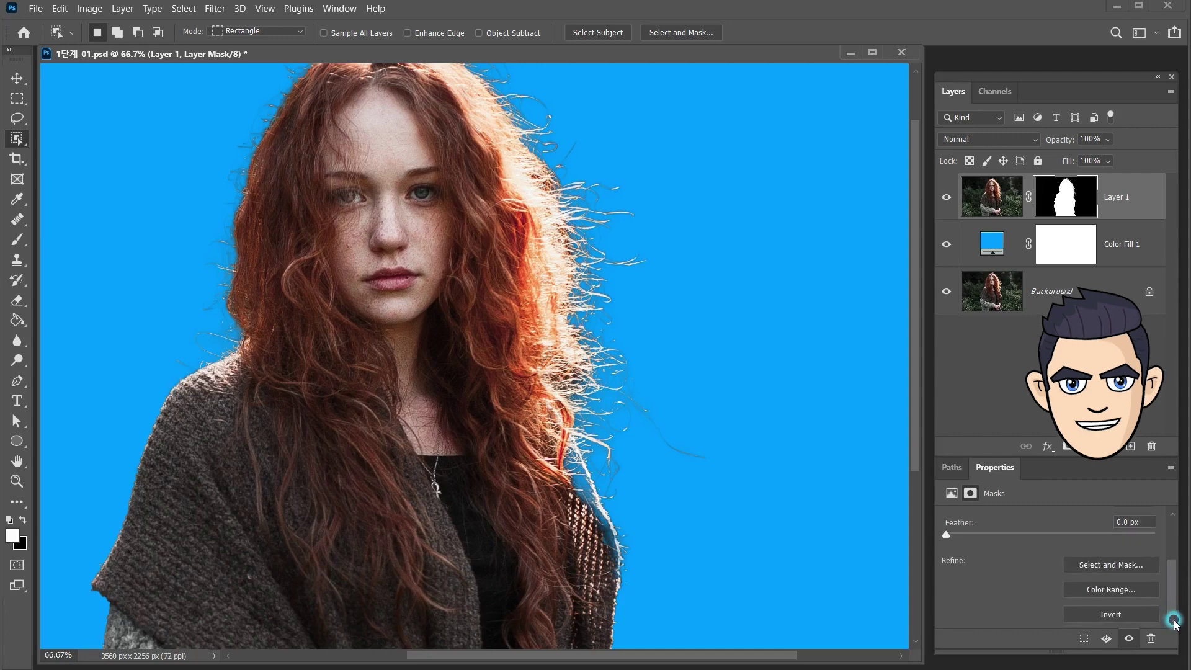
pyautogui.click(685, 35)
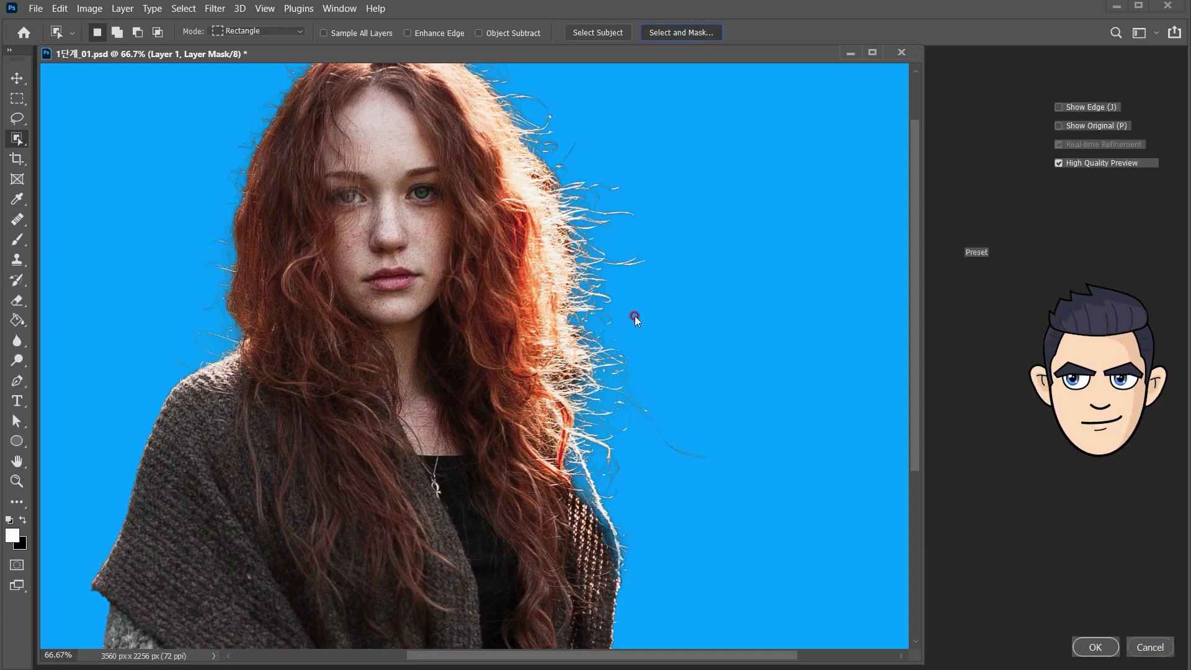
pyautogui.click(1032, 134)
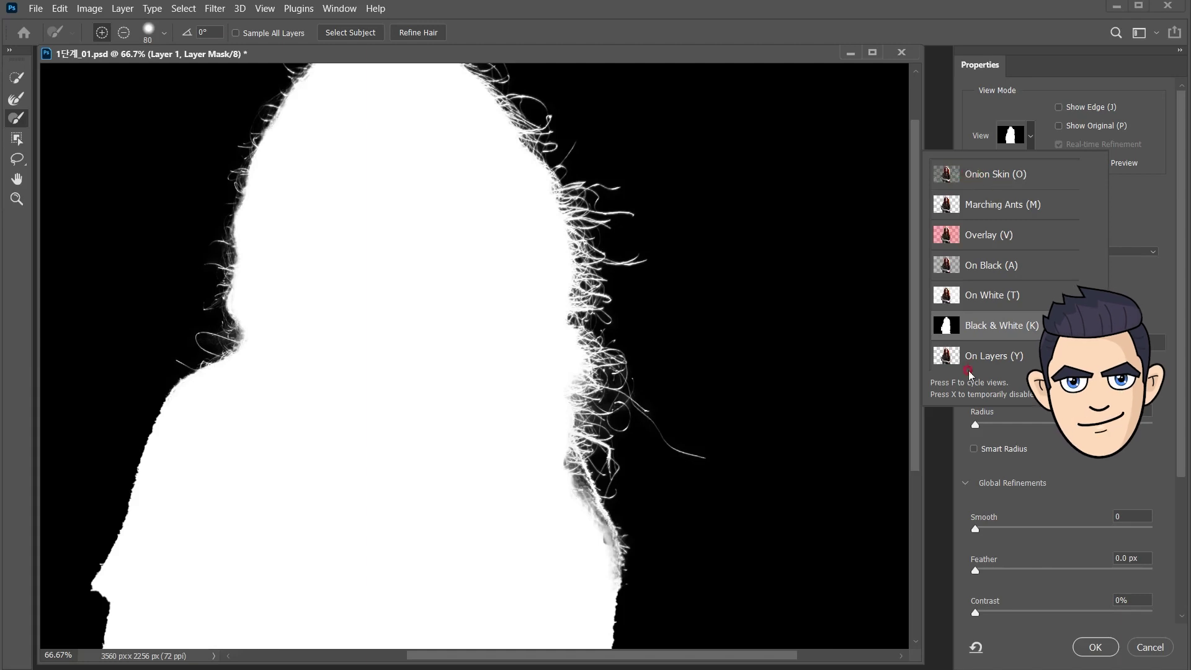
pyautogui.click(981, 239)
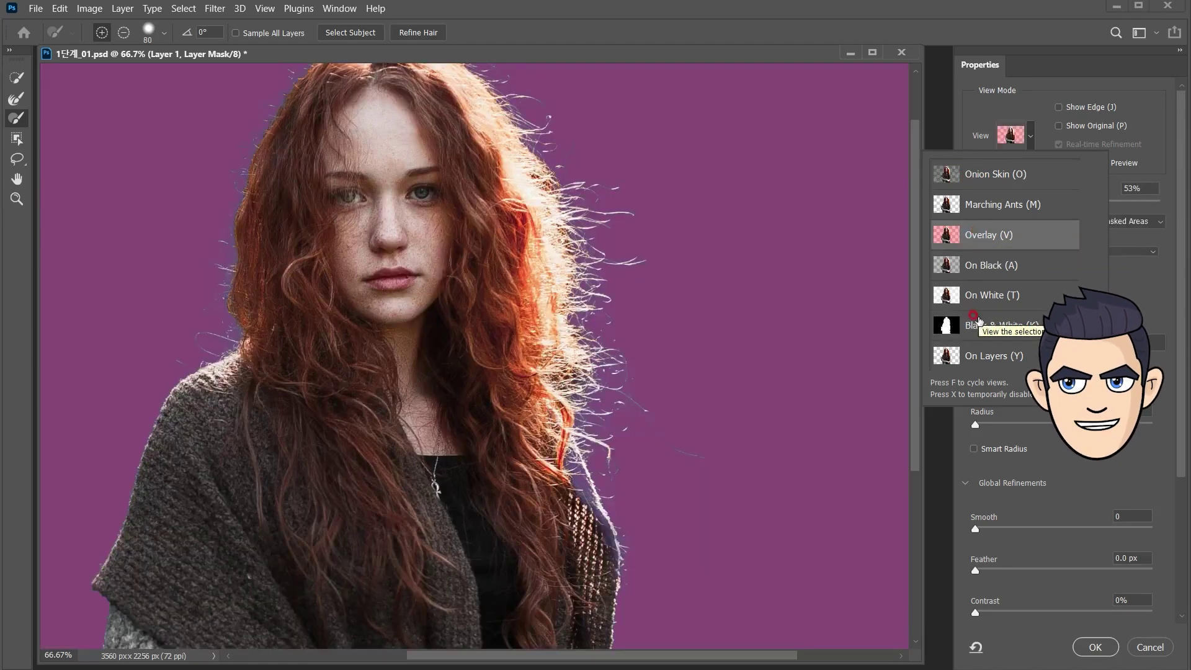
pyautogui.click(977, 326)
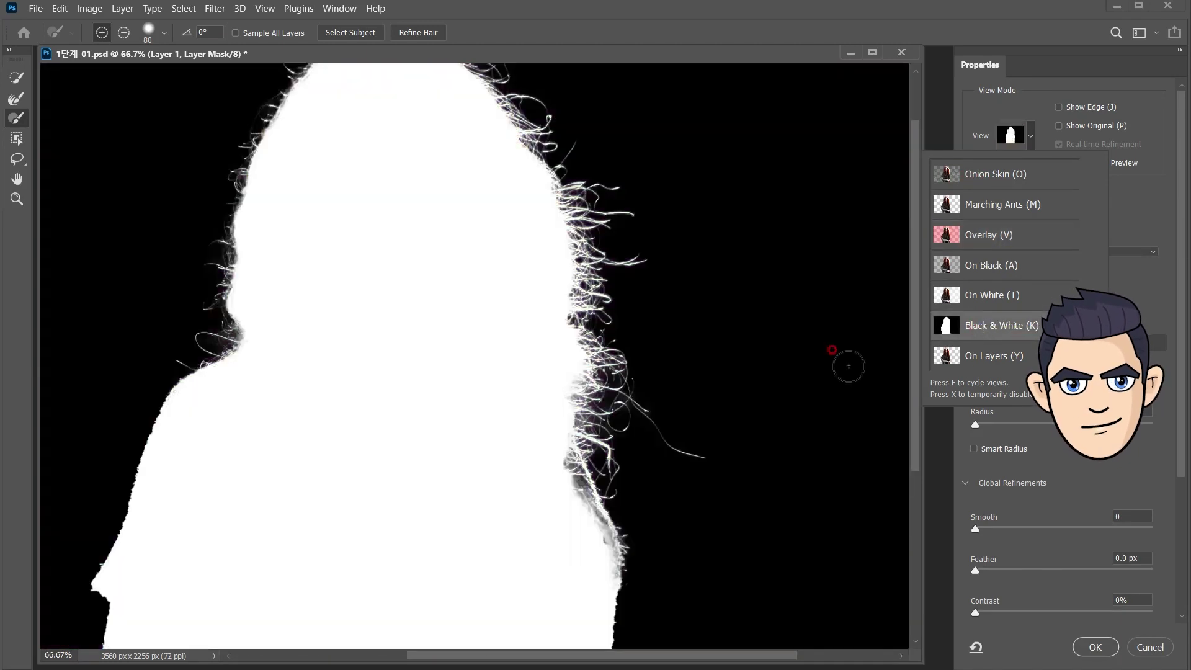
pyautogui.click(1090, 198)
pyautogui.click(1156, 650)
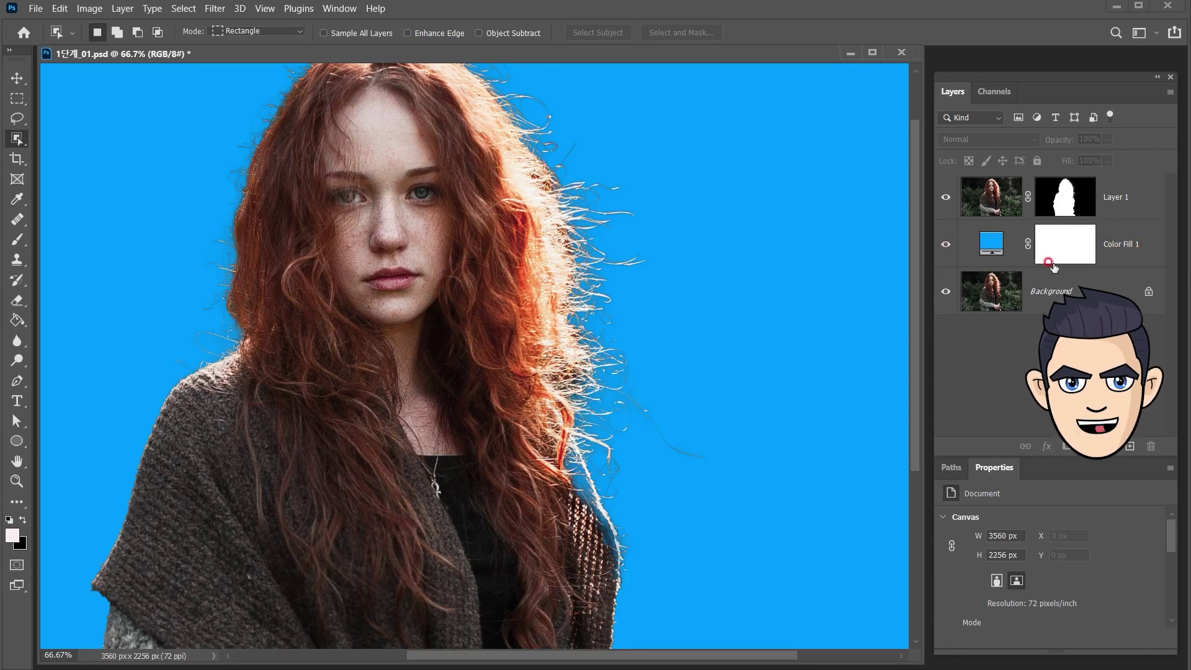
# - Hide Color Fill 1 to reveal the forest and target Layer 1's mask for refinement
pyautogui.click(946, 244)
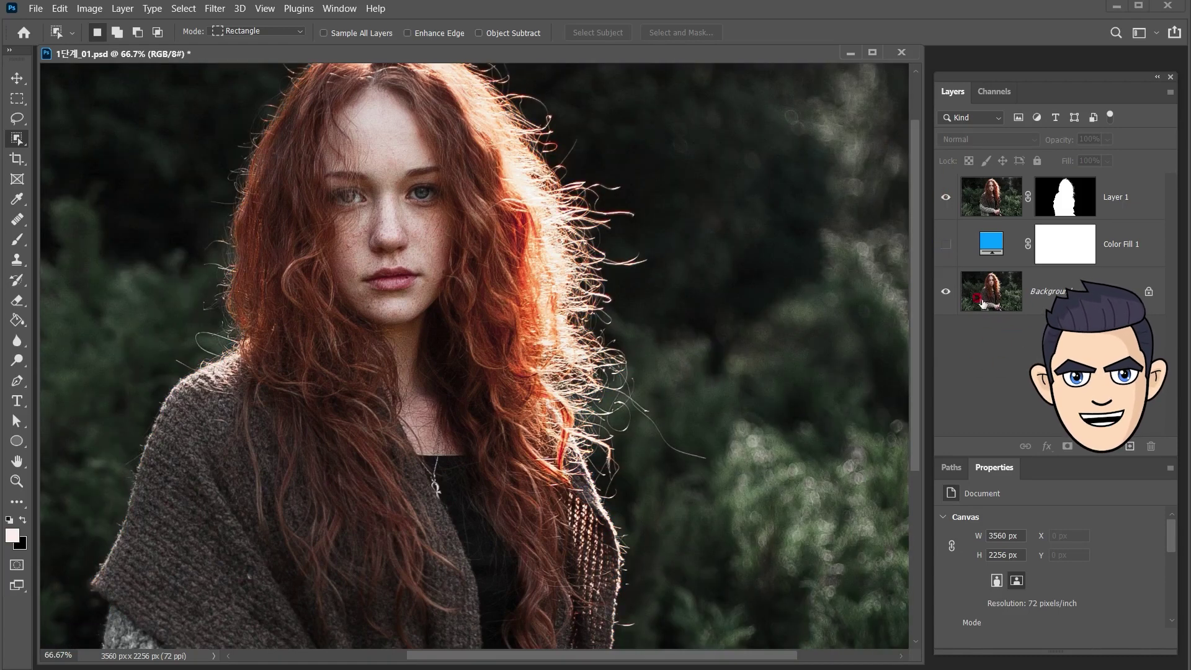
pyautogui.click(991, 202)
pyautogui.click(1064, 206)
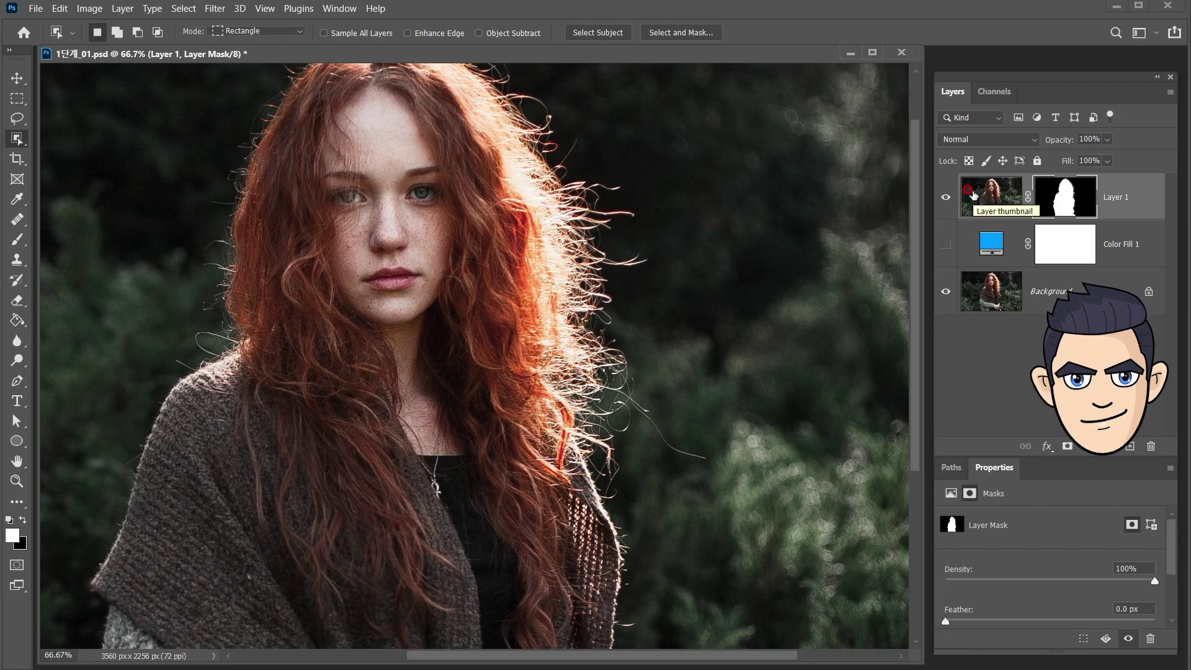
pyautogui.click(1064, 198)
pyautogui.click(1065, 200)
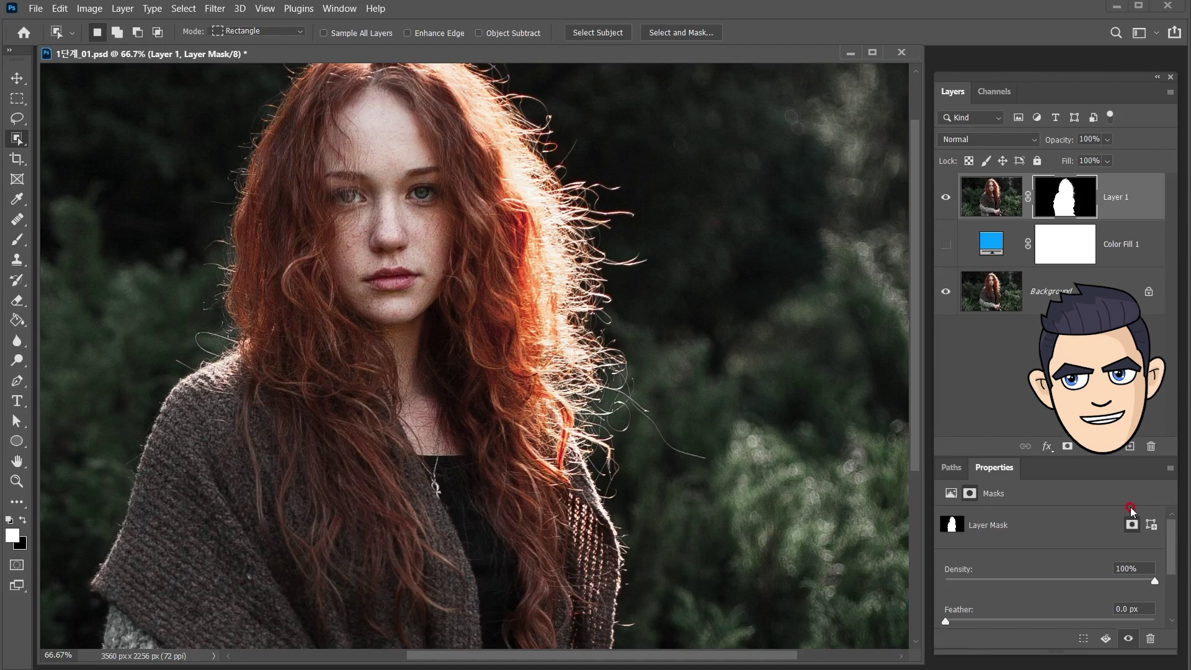
pyautogui.scroll(-2, 1069, 554)
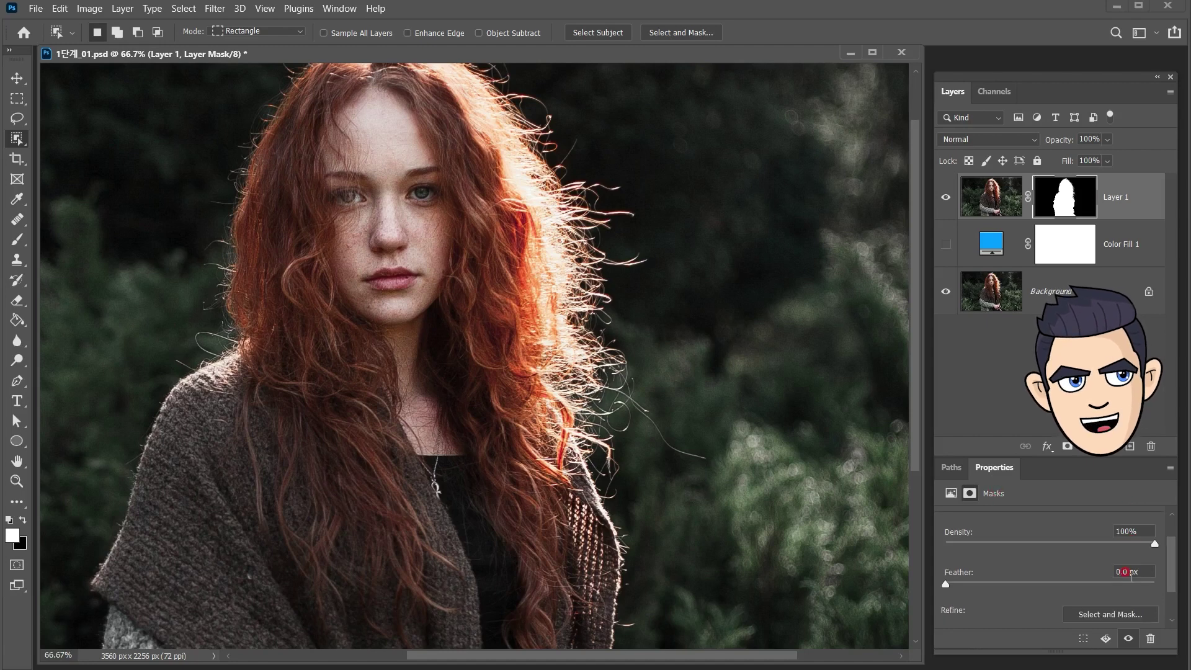
pyautogui.click(1110, 615)
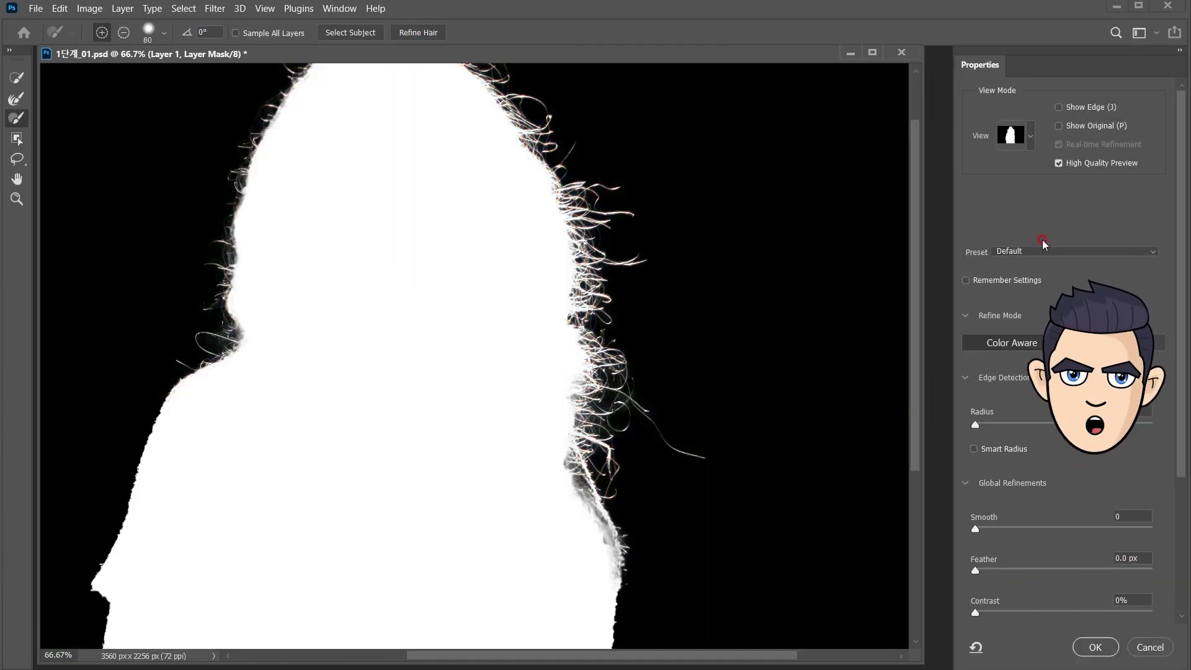
# - Switch the preview to Overlay with a light blue tint at 43% opacity
pyautogui.click(1031, 138)
pyautogui.click(1004, 235)
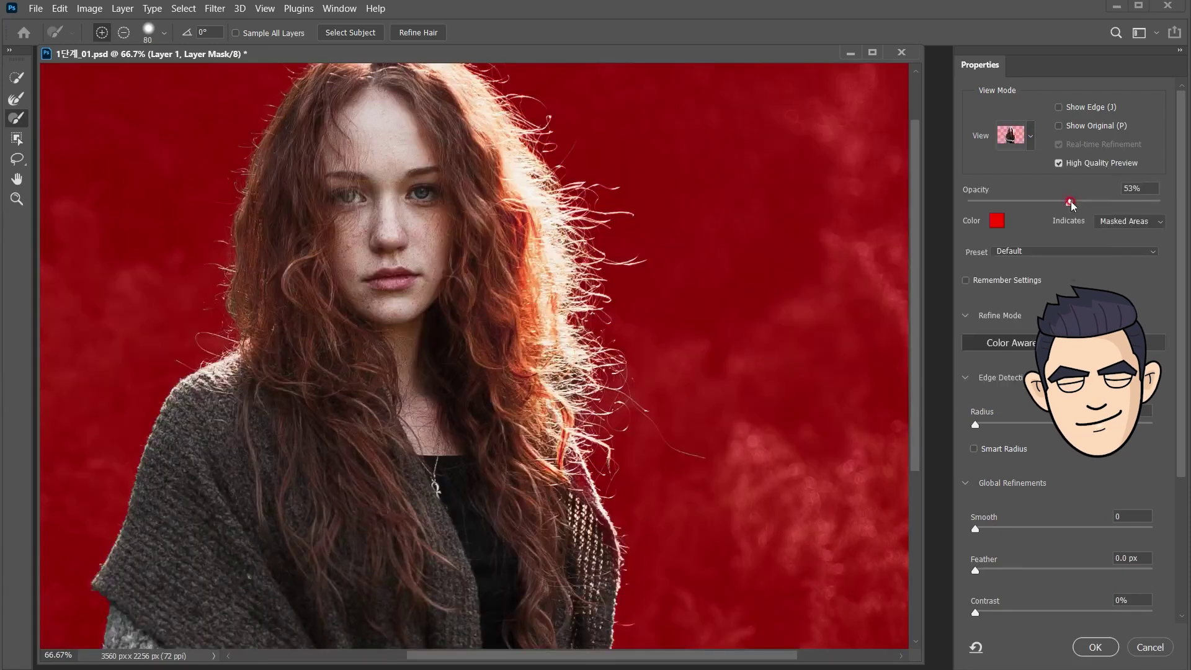
pyautogui.moveTo(1058, 203)
pyautogui.mouseDown()
pyautogui.moveTo(979, 208)
pyautogui.moveTo(1188, 222)
pyautogui.moveTo(1013, 226)
pyautogui.moveTo(1061, 226)
pyautogui.moveTo(1018, 249)
pyautogui.moveTo(1063, 254)
pyautogui.moveTo(1027, 239)
pyautogui.mouseUp()
pyautogui.click(997, 220)
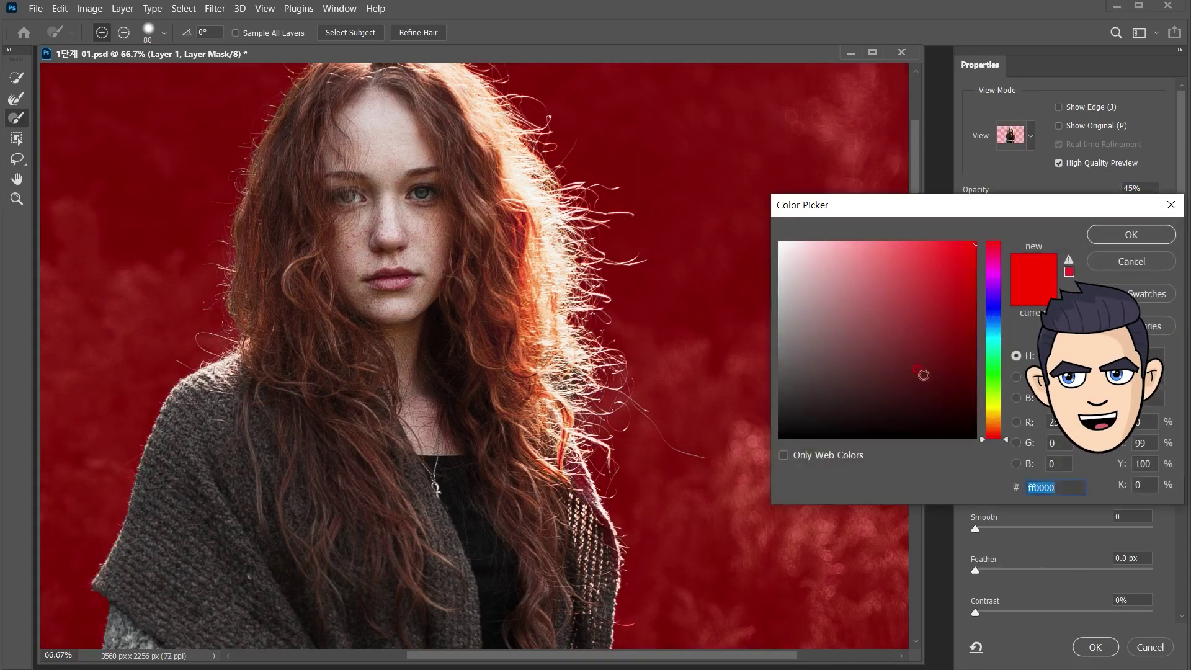
pyautogui.click(994, 323)
pyautogui.moveTo(936, 244); pyautogui.dragTo(928, 240)
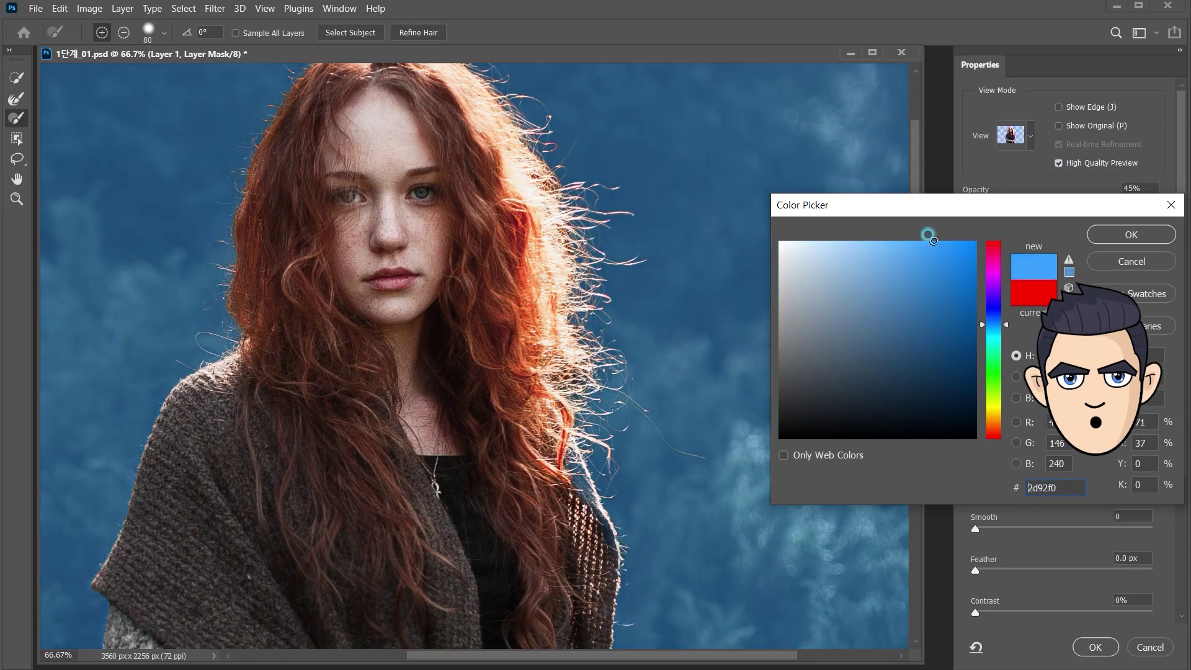
pyautogui.click(1131, 234)
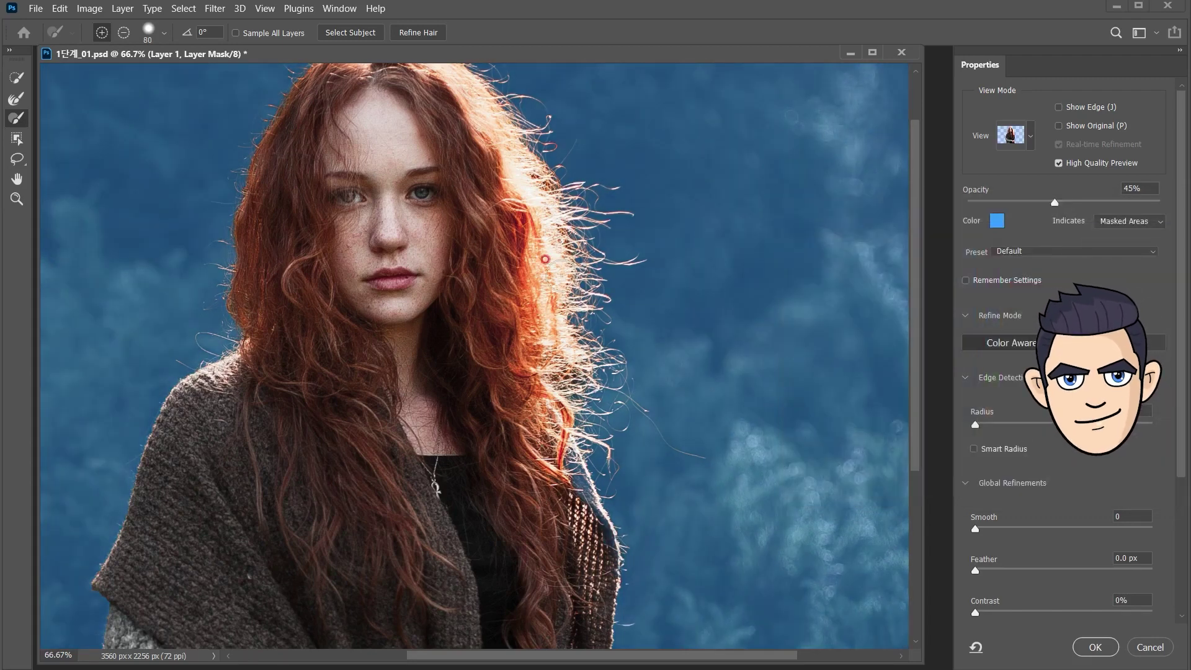
pyautogui.moveTo(1054, 202); pyautogui.dragTo(1028, 204)
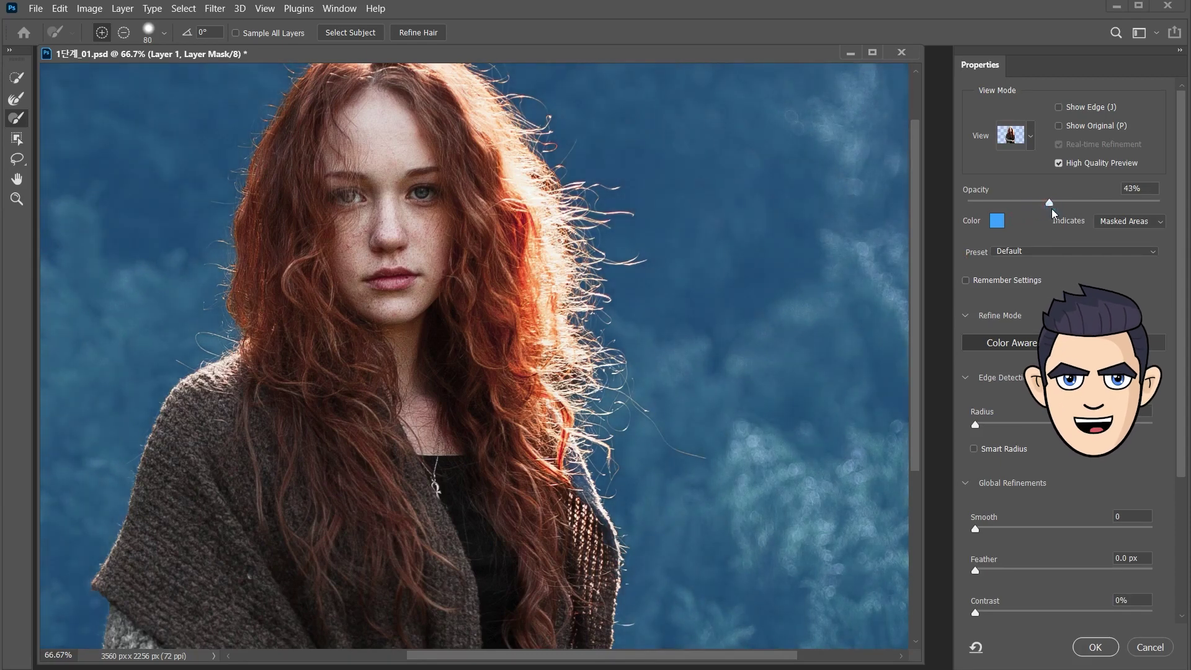
# - Zoom to 100% and preview the mask in Black & White
pyautogui.press('z')
pyautogui.hotkey('ctrl', '1')
pyautogui.click(1011, 135)
pyautogui.click(984, 325)
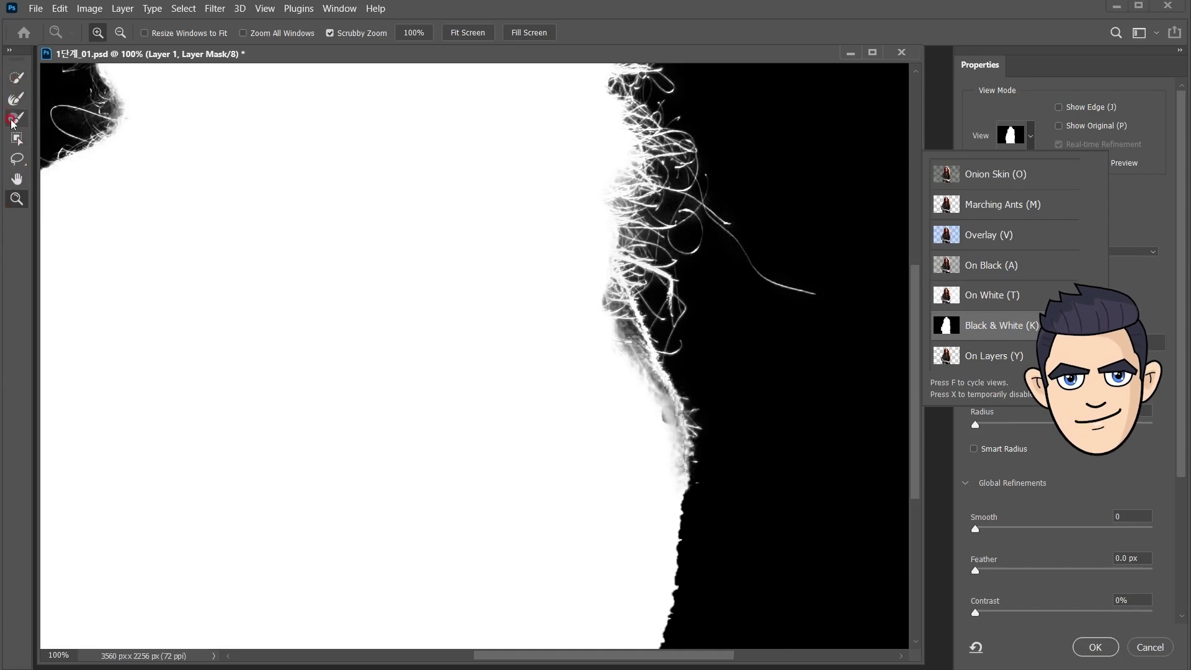
# - Set a harder 50 px brush and paint the mask along the shoulder edge
pyautogui.click(15, 121)
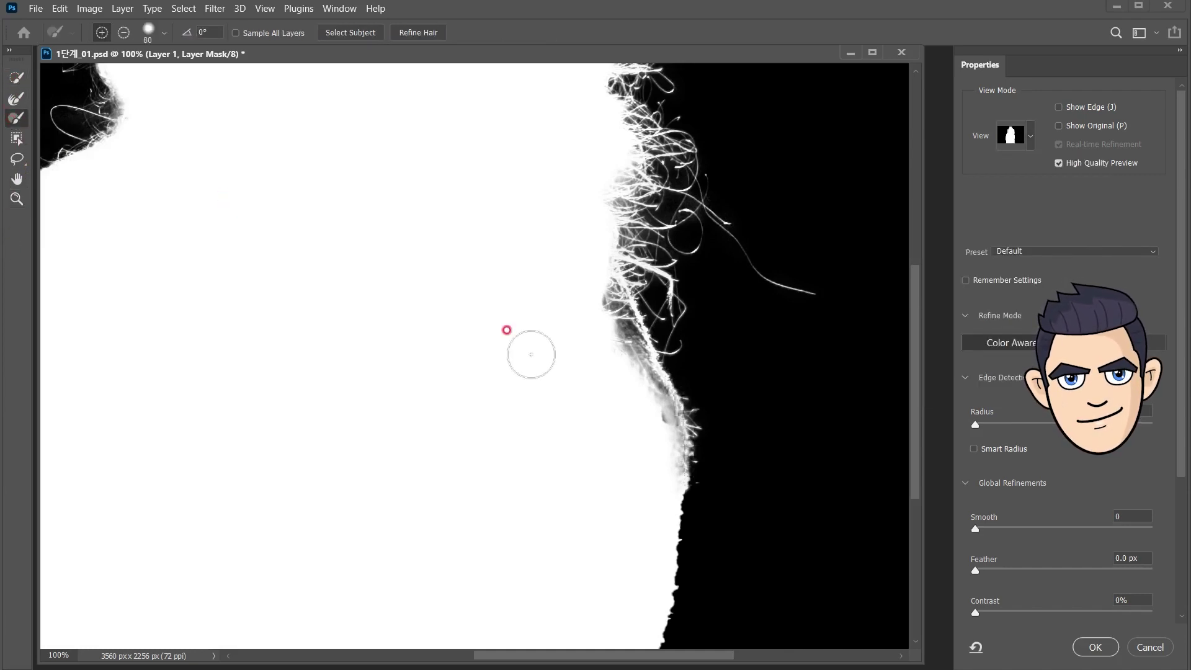
pyautogui.press('[')
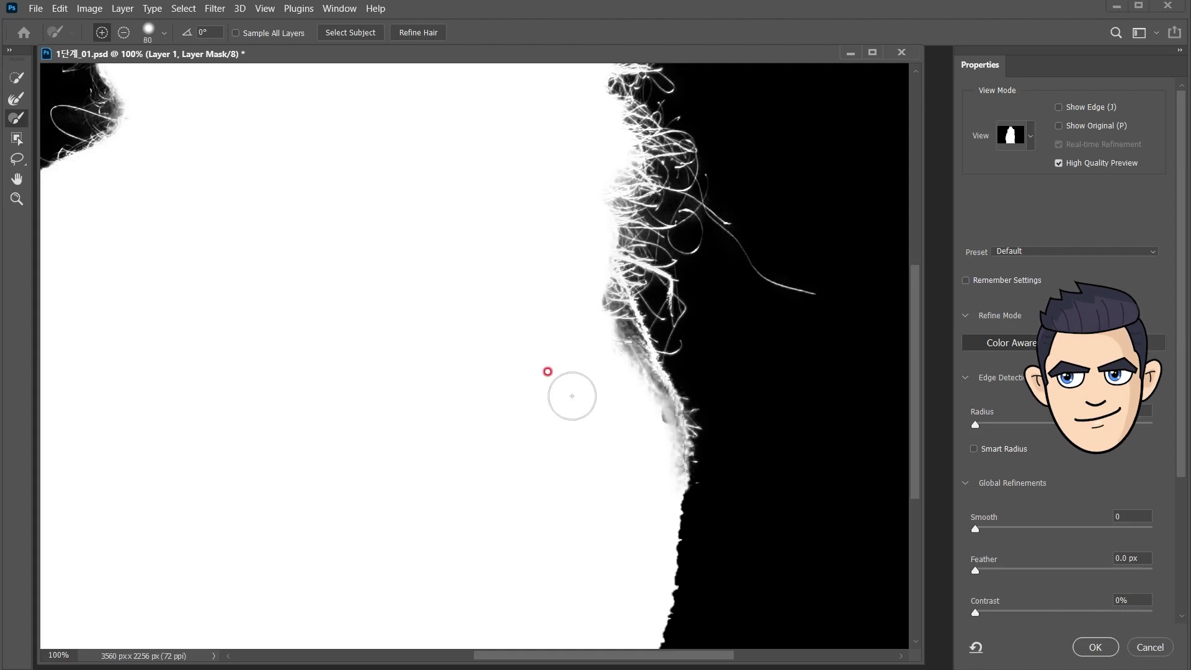
pyautogui.click(164, 34)
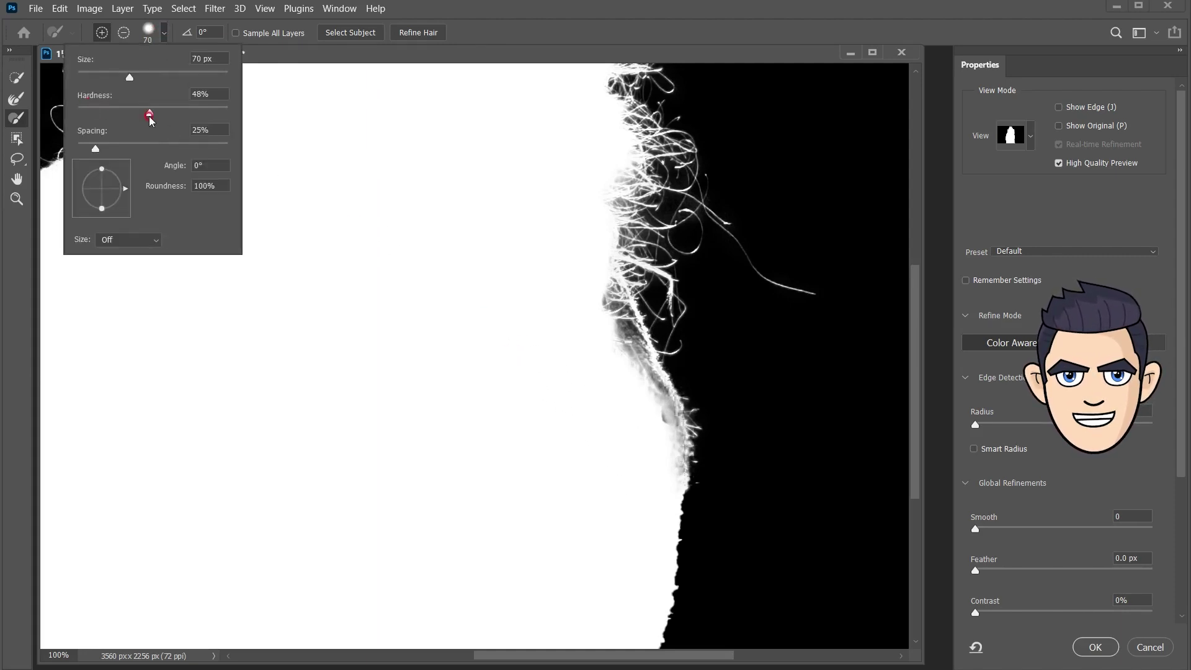
pyautogui.moveTo(185, 117); pyautogui.dragTo(206, 123)
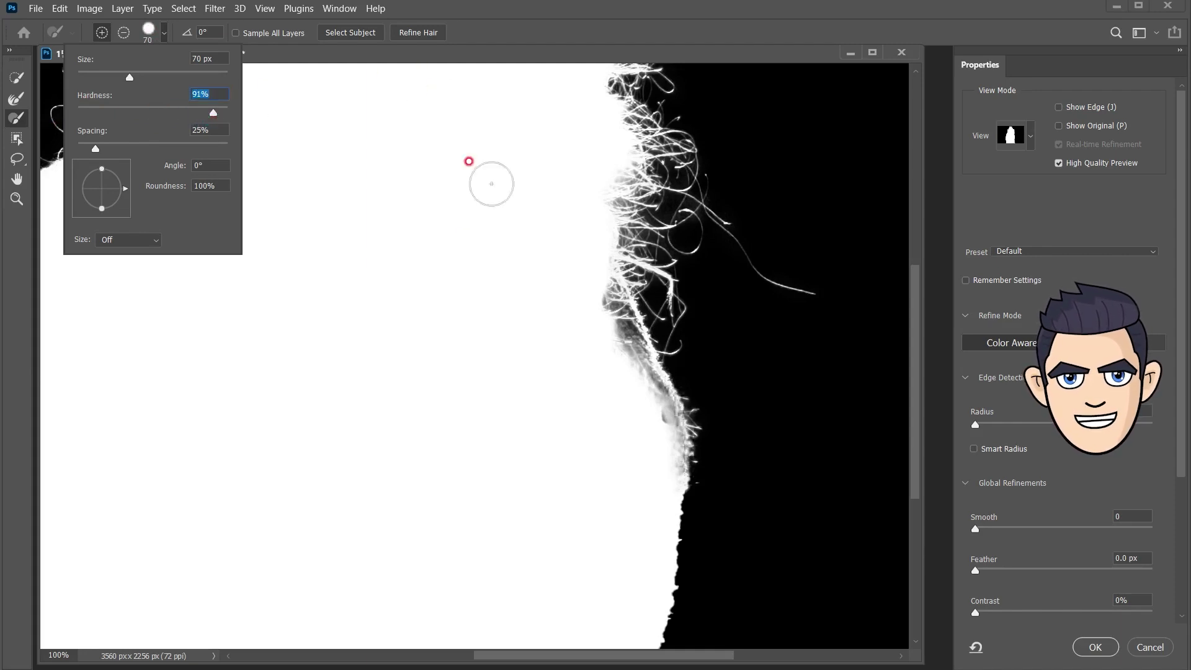
pyautogui.click(482, 273)
pyautogui.press('[')
pyautogui.press('[')
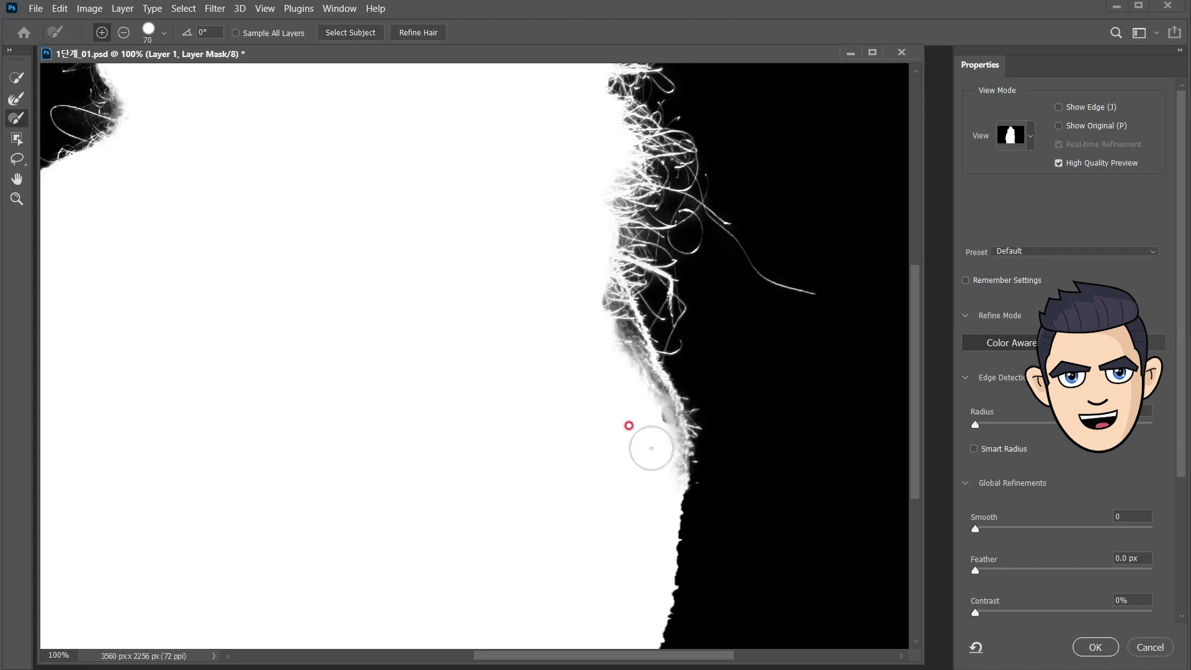
pyautogui.moveTo(666, 477); pyautogui.dragTo(660, 406)
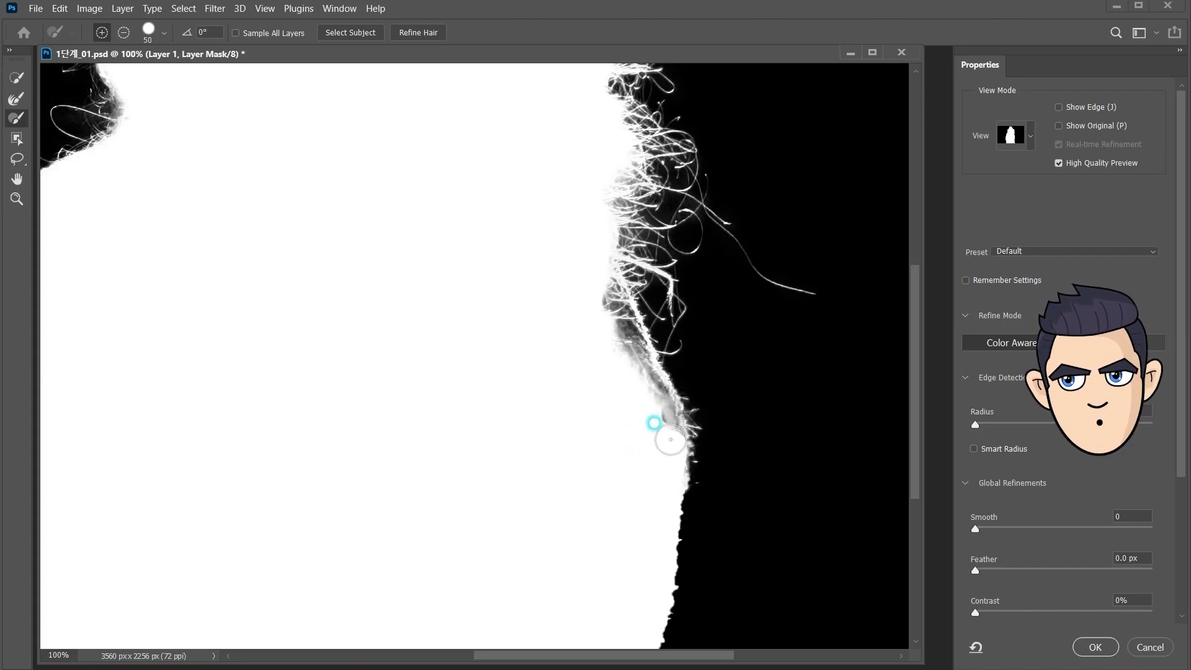
# - Trace and brush along the right hair edge to recover fine strands
pyautogui.click(17, 159)
pyautogui.moveTo(594, 270)
pyautogui.mouseDown()
pyautogui.moveTo(617, 265)
pyautogui.moveTo(609, 279)
pyautogui.moveTo(661, 370)
pyautogui.mouseUp()
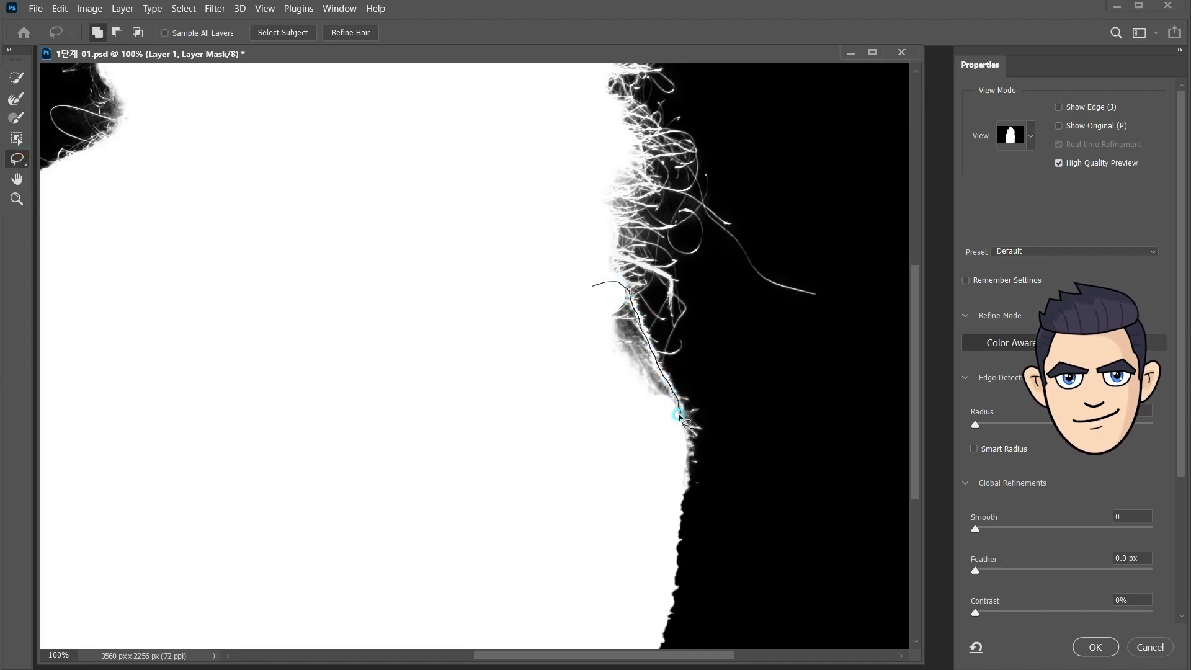
pyautogui.moveTo(680, 415); pyautogui.dragTo(680, 417)
pyautogui.moveTo(610, 324); pyautogui.dragTo(649, 335)
pyautogui.click(546, 292)
pyautogui.click(16, 119)
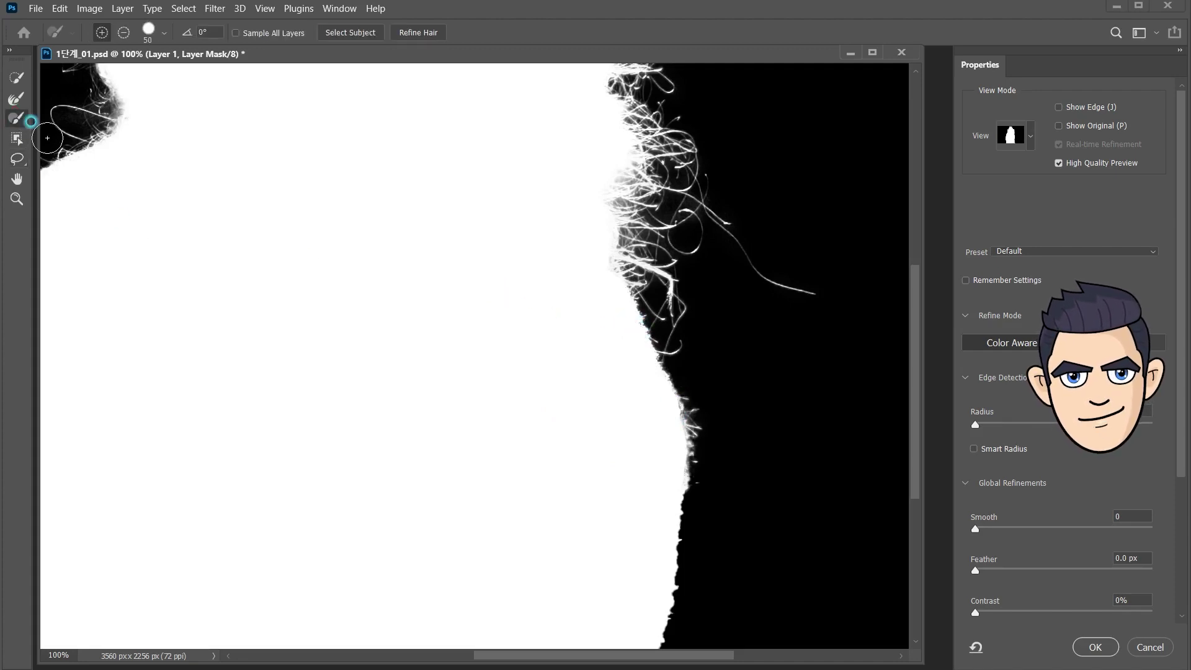
pyautogui.moveTo(619, 318); pyautogui.dragTo(628, 329)
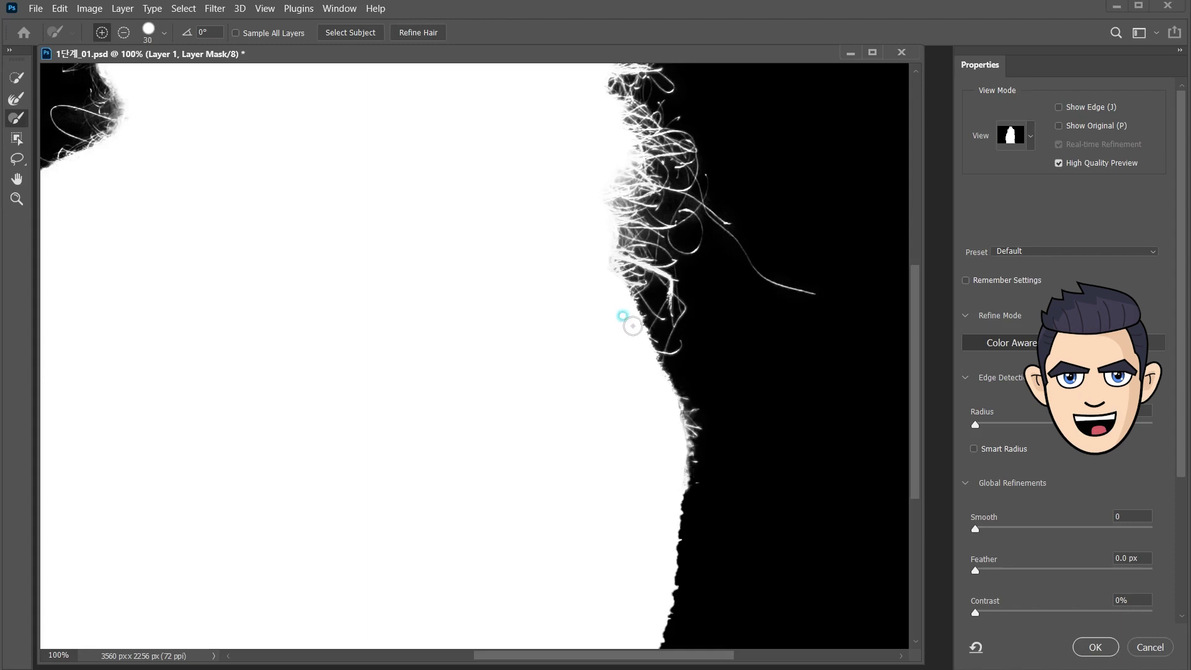
pyautogui.moveTo(598, 274); pyautogui.dragTo(608, 271)
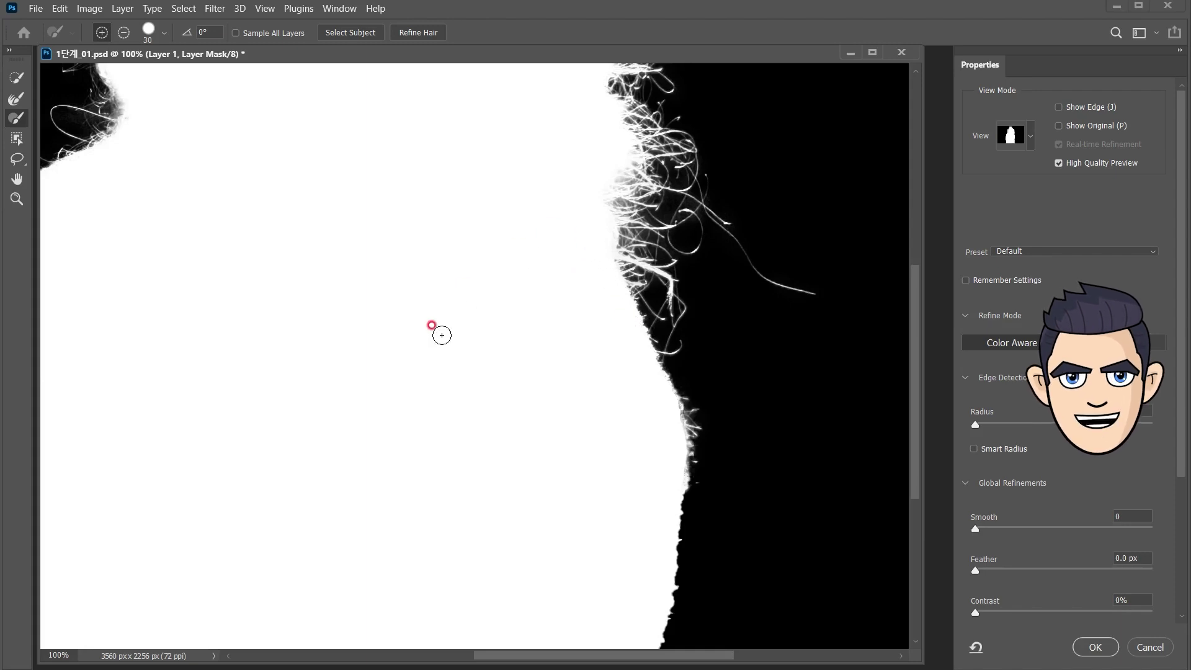
pyautogui.moveTo(505, 271); pyautogui.dragTo(520, 283)
pyautogui.moveTo(678, 477); pyautogui.dragTo(678, 425)
pyautogui.click(1029, 141)
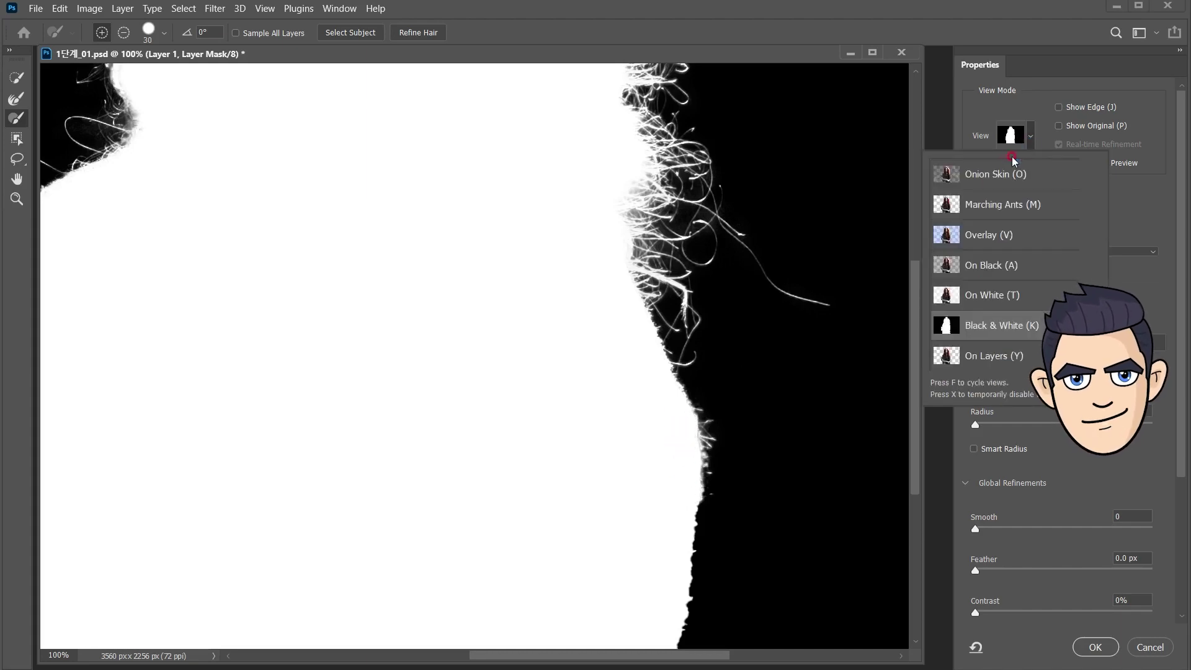
# - Switch to Overlay view, enable Real-time Refinement, and refine the right hair edge at 90 px
pyautogui.click(986, 237)
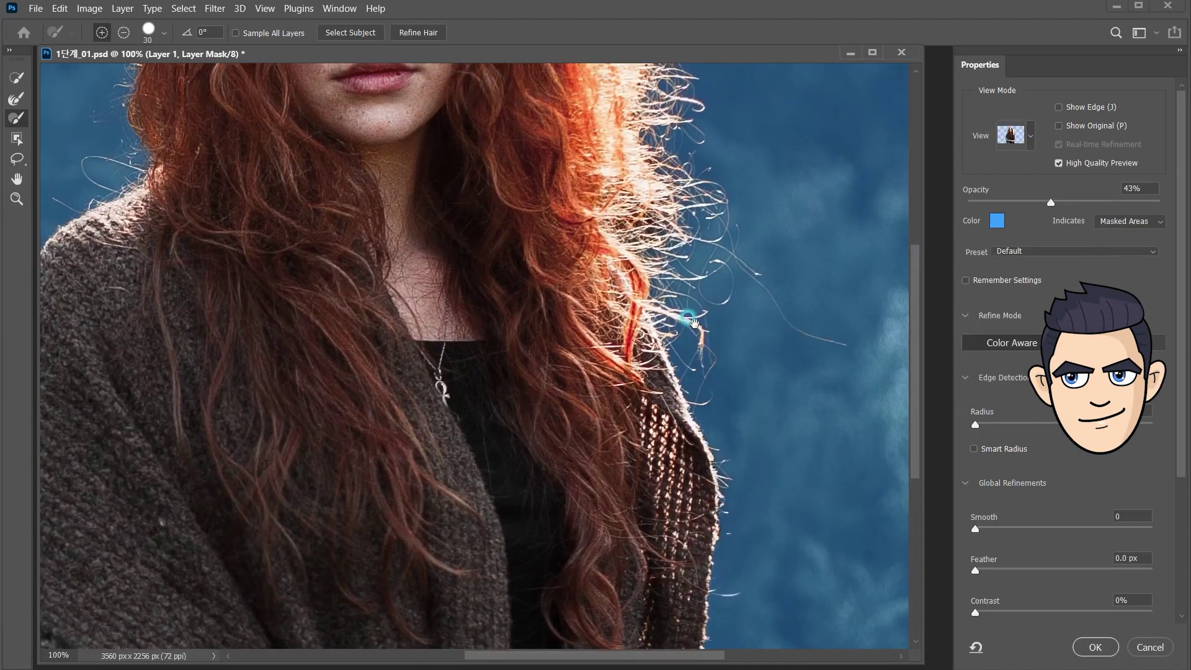
pyautogui.scroll(5, 579, 414)
pyautogui.scroll(3, 590, 310)
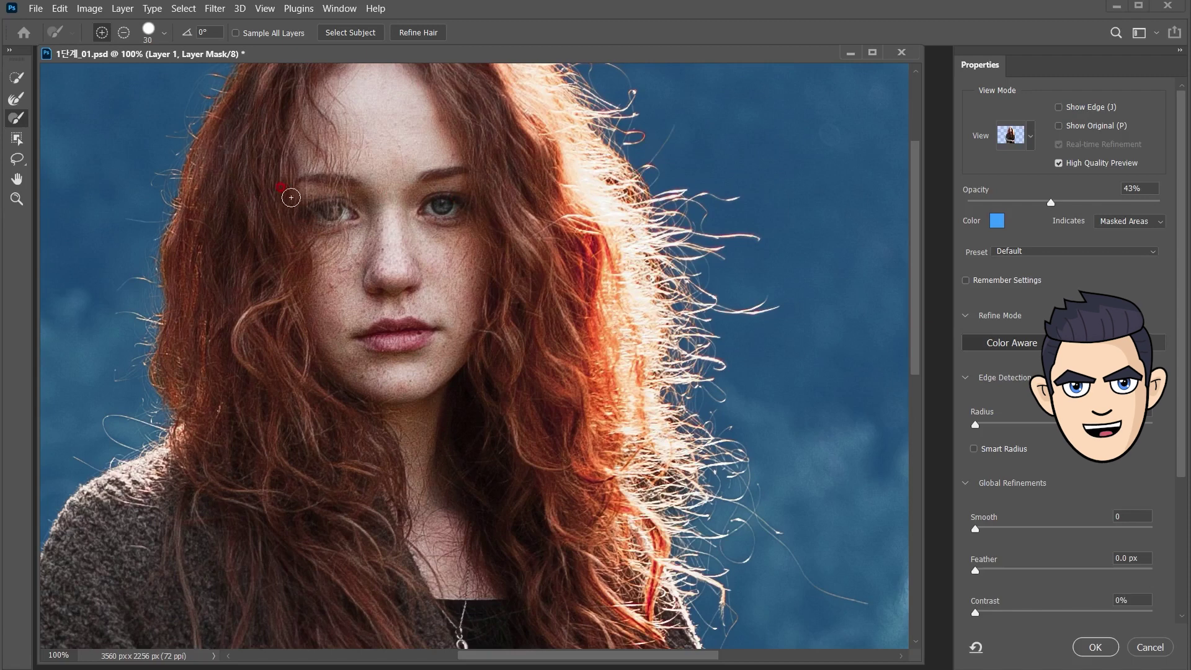
pyautogui.click(17, 101)
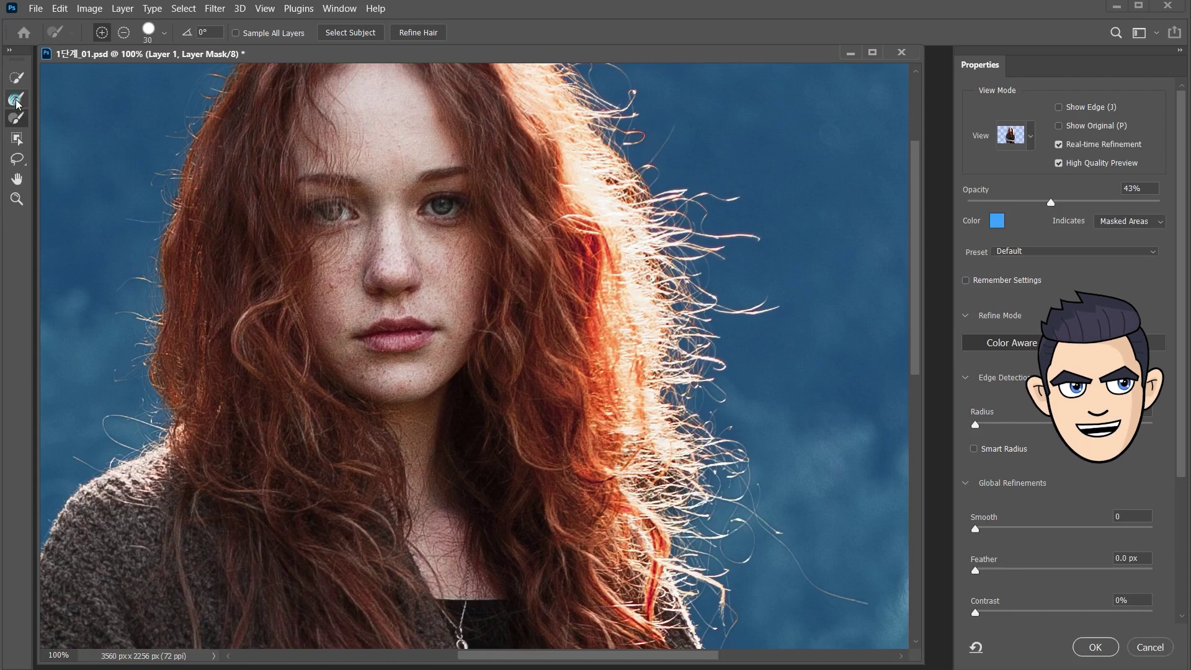
pyautogui.click(17, 100)
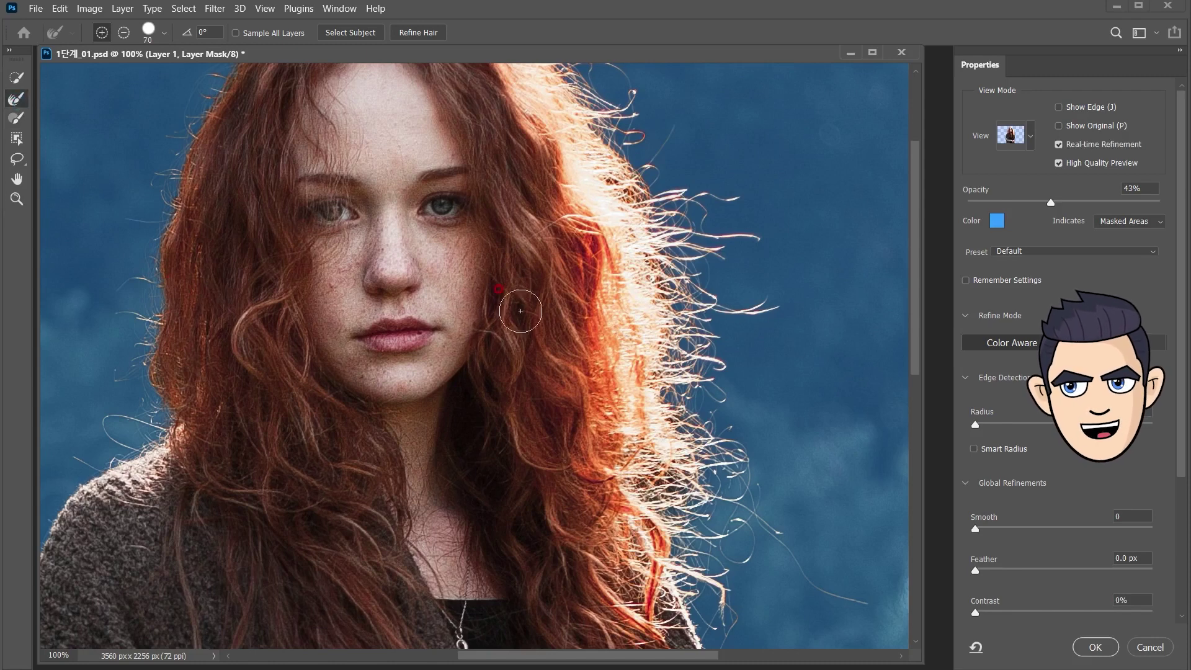
pyautogui.press(']')
pyautogui.press(']')
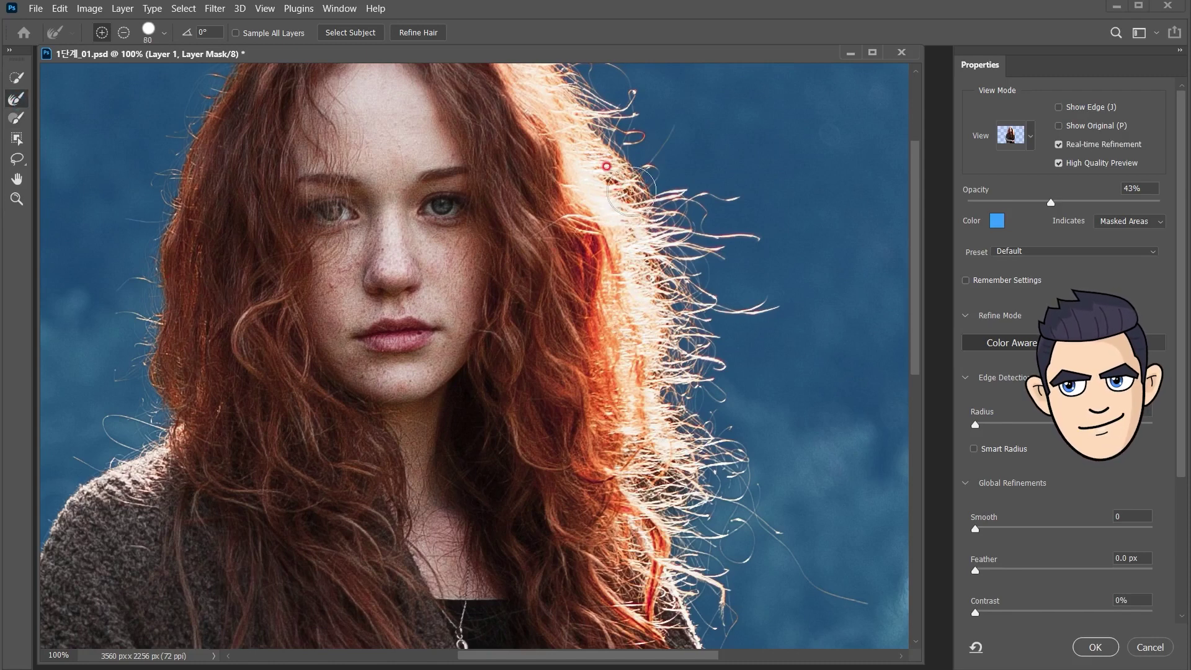
pyautogui.press('[')
pyautogui.press(']')
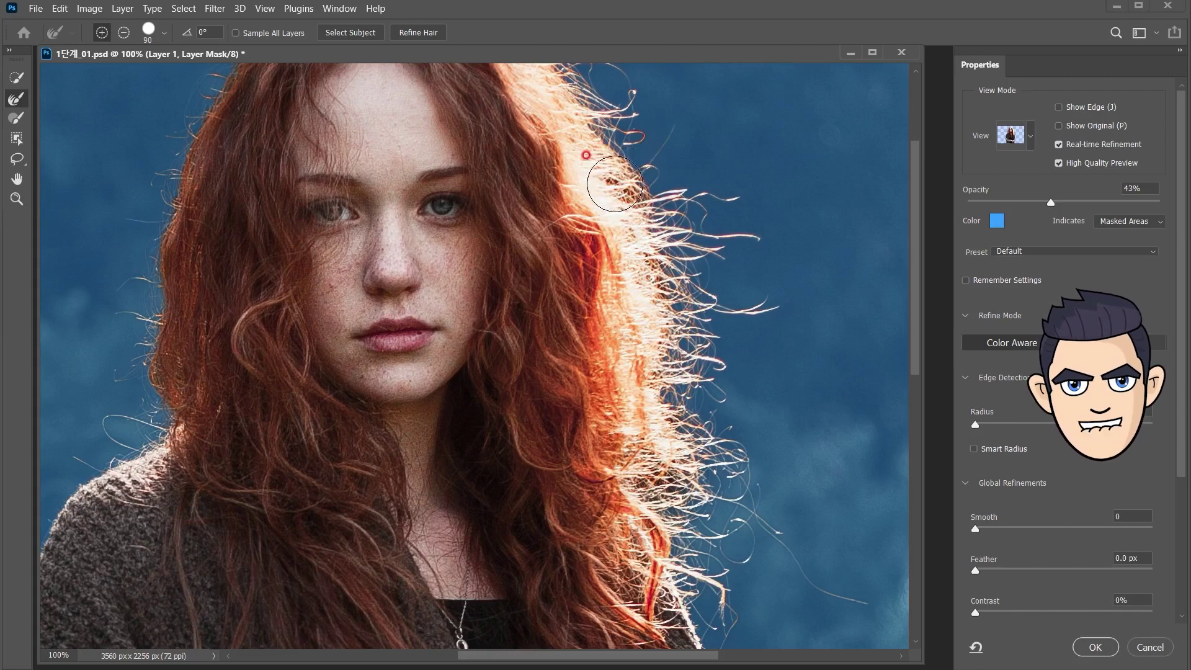
pyautogui.moveTo(658, 321)
pyautogui.mouseDown()
pyautogui.moveTo(687, 351)
pyautogui.moveTo(637, 273)
pyautogui.mouseUp()
# - Touch up the mask and refine the upper hair edge and a stray strand
pyautogui.press('b')
pyautogui.moveTo(598, 185); pyautogui.dragTo(608, 196)
pyautogui.click(17, 98)
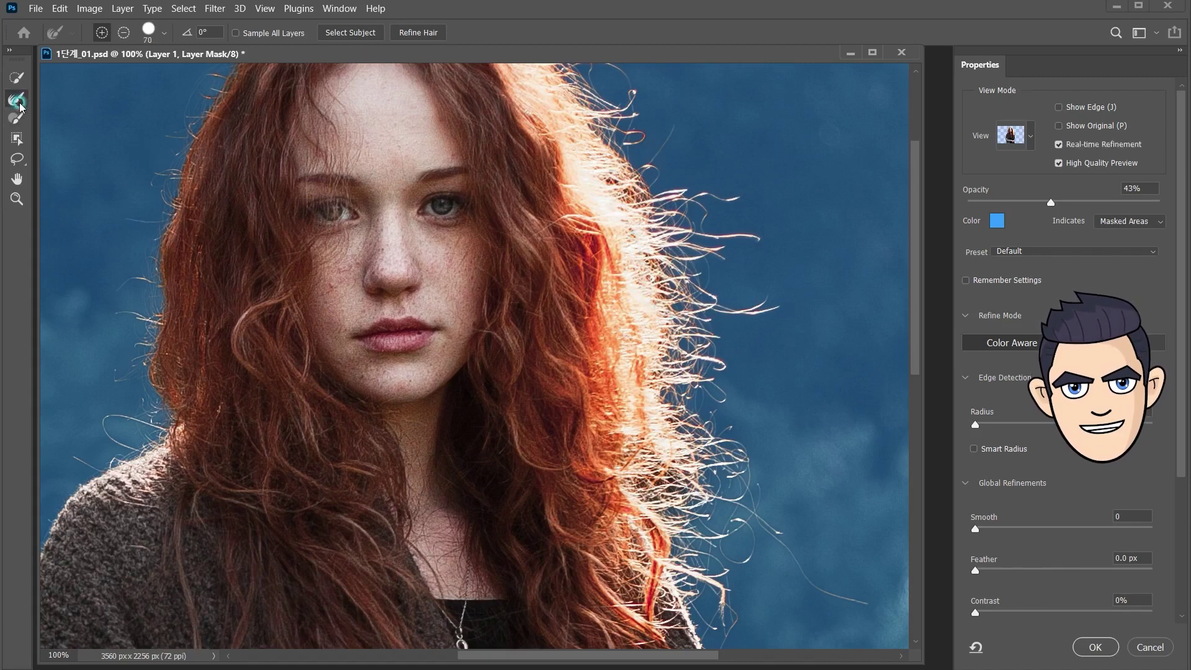
pyautogui.moveTo(628, 219); pyautogui.dragTo(654, 230)
pyautogui.press(']')
pyautogui.press(']')
pyautogui.moveTo(600, 147)
pyautogui.mouseDown()
pyautogui.moveTo(629, 175)
pyautogui.moveTo(652, 247)
pyautogui.mouseUp()
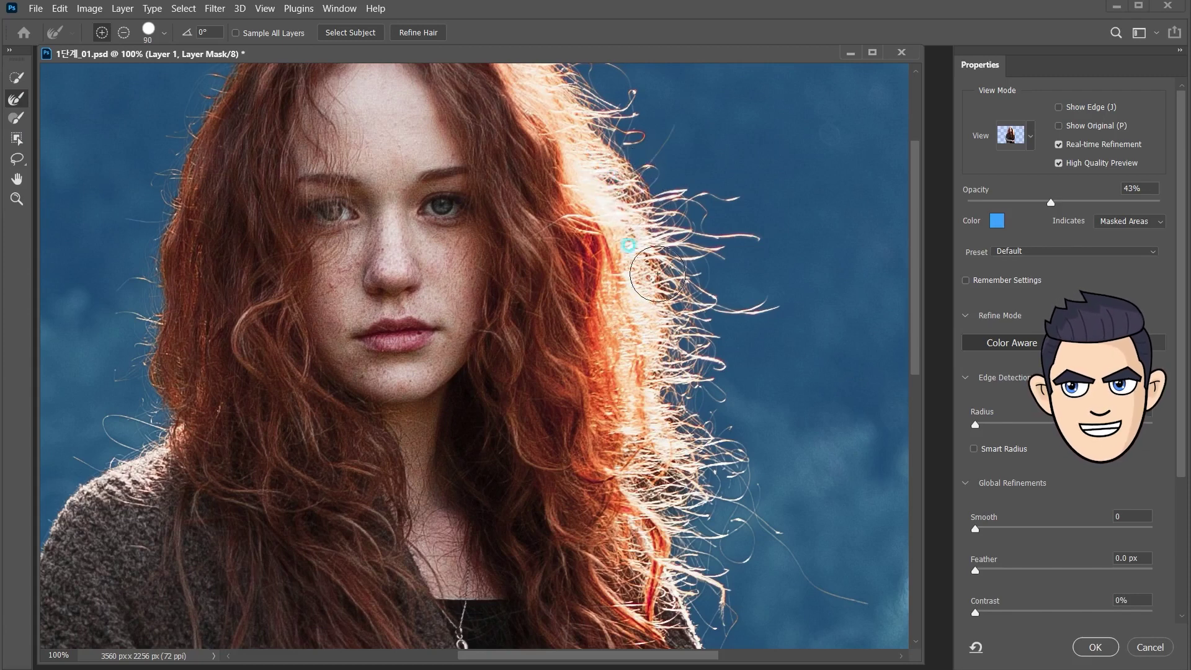
pyautogui.click(784, 296)
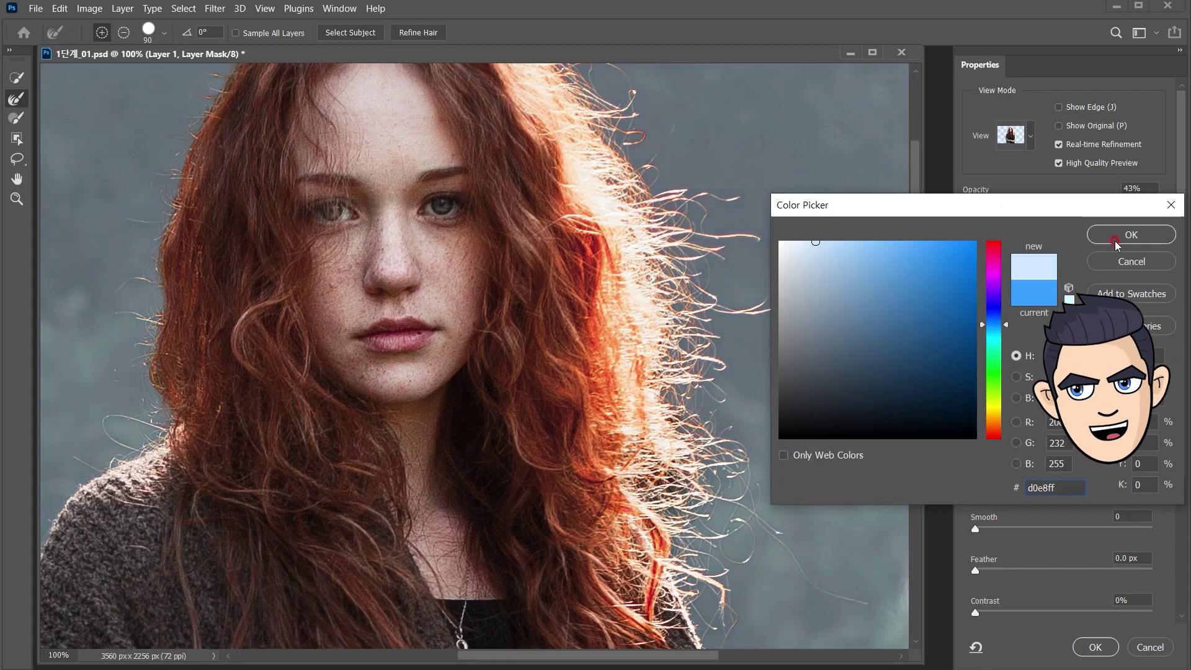
# - Set the overlay to light grey-blue and refine the lower hair strands with a 60 px brush
pyautogui.click(1125, 236)
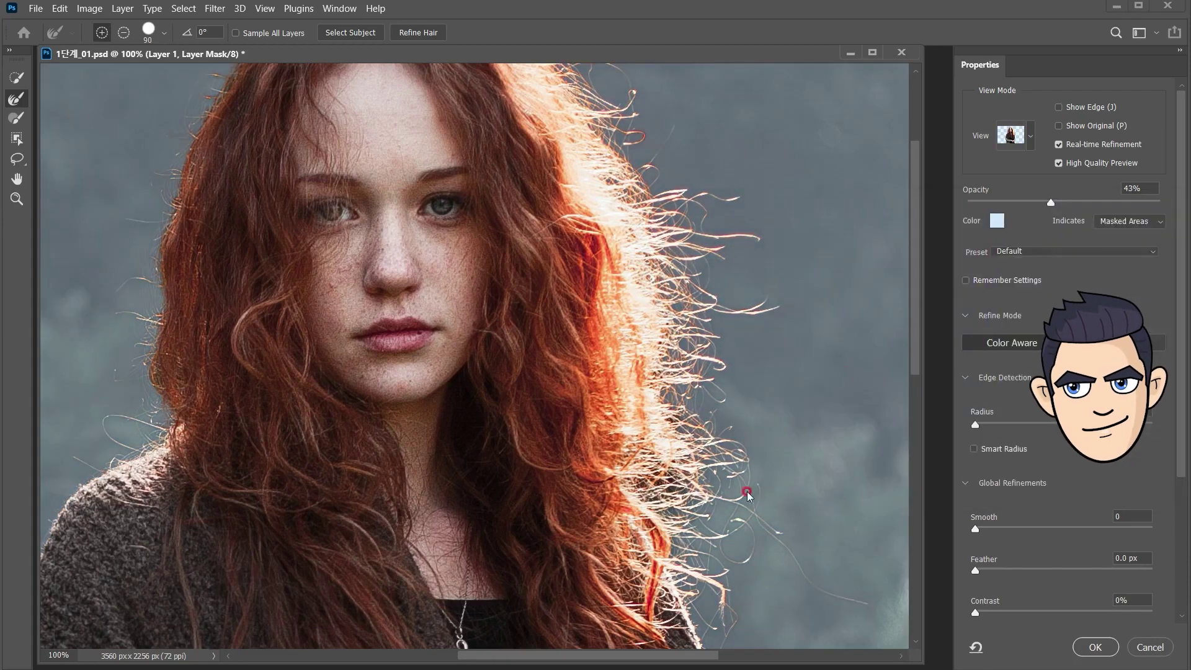
pyautogui.moveTo(697, 443); pyautogui.dragTo(682, 476)
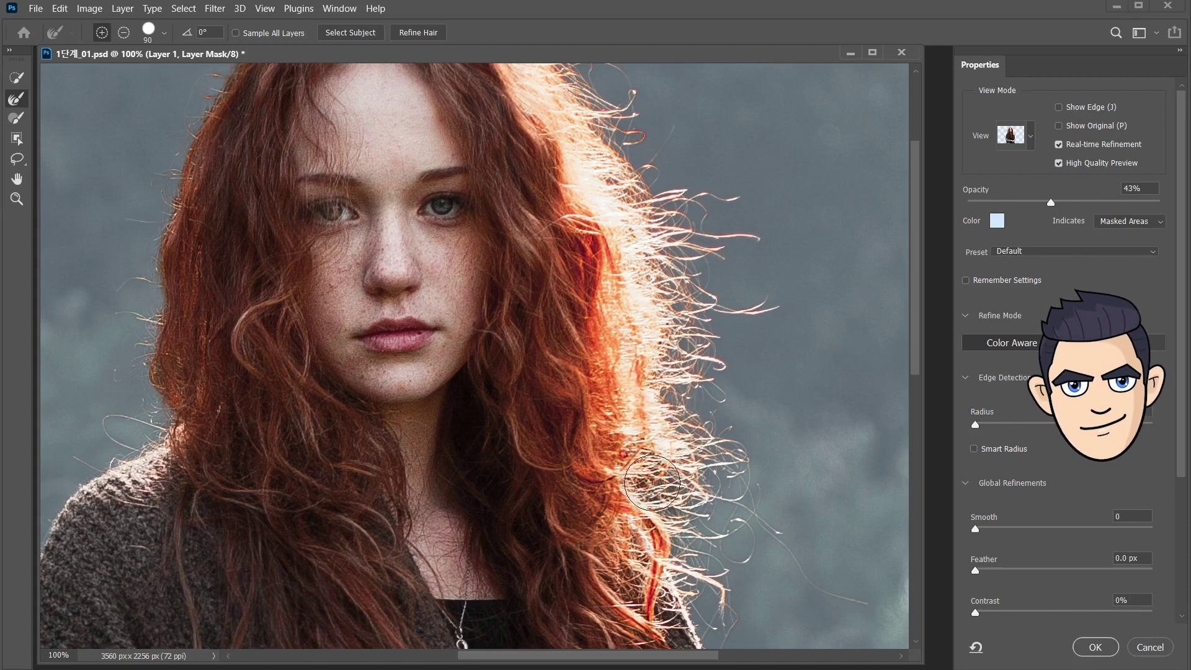
pyautogui.moveTo(674, 479)
pyautogui.mouseDown()
pyautogui.moveTo(703, 508)
pyautogui.moveTo(714, 552)
pyautogui.mouseUp()
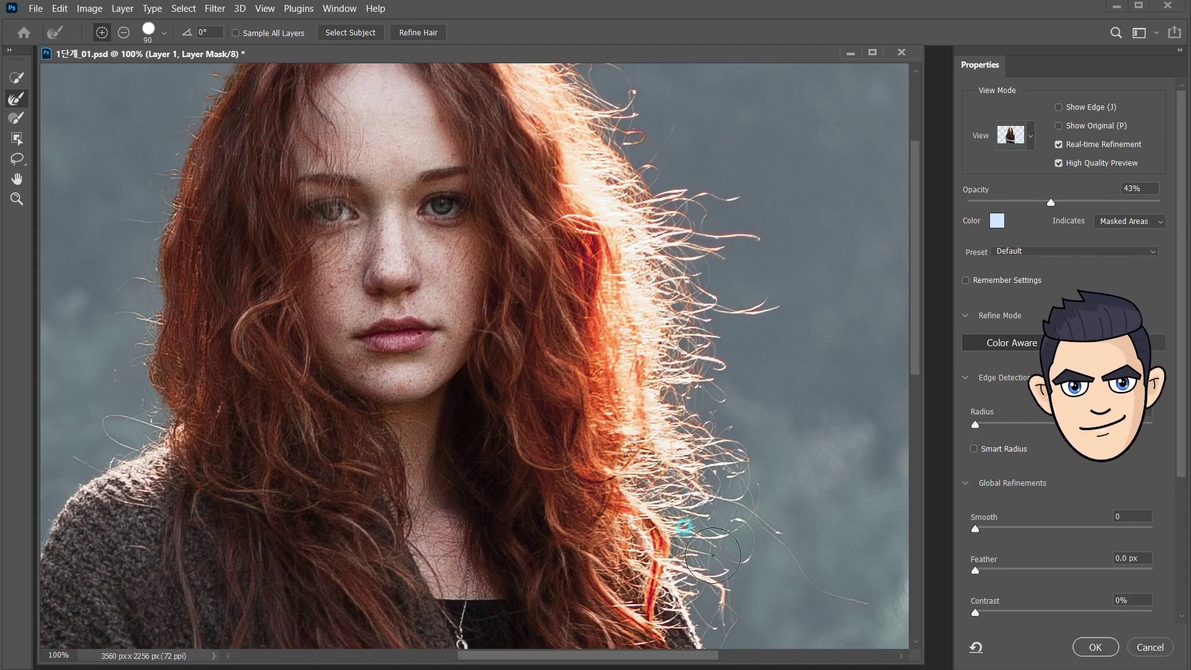
pyautogui.press('[')
pyautogui.press('[')
pyautogui.press('[')
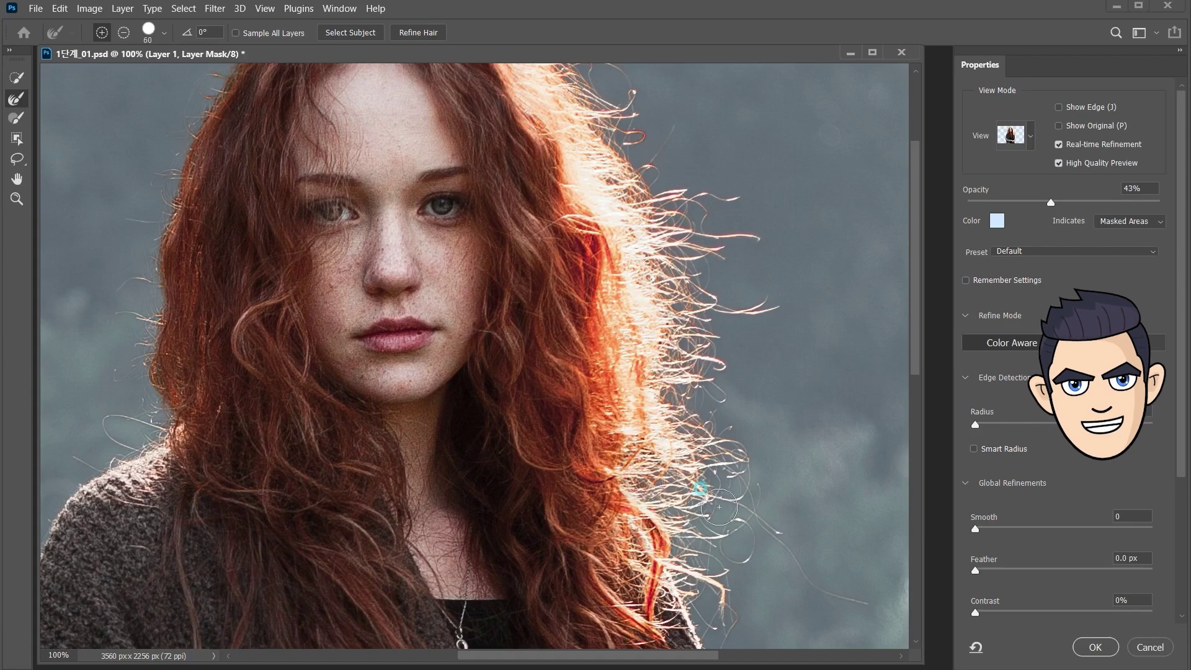
pyautogui.moveTo(703, 544); pyautogui.dragTo(723, 564)
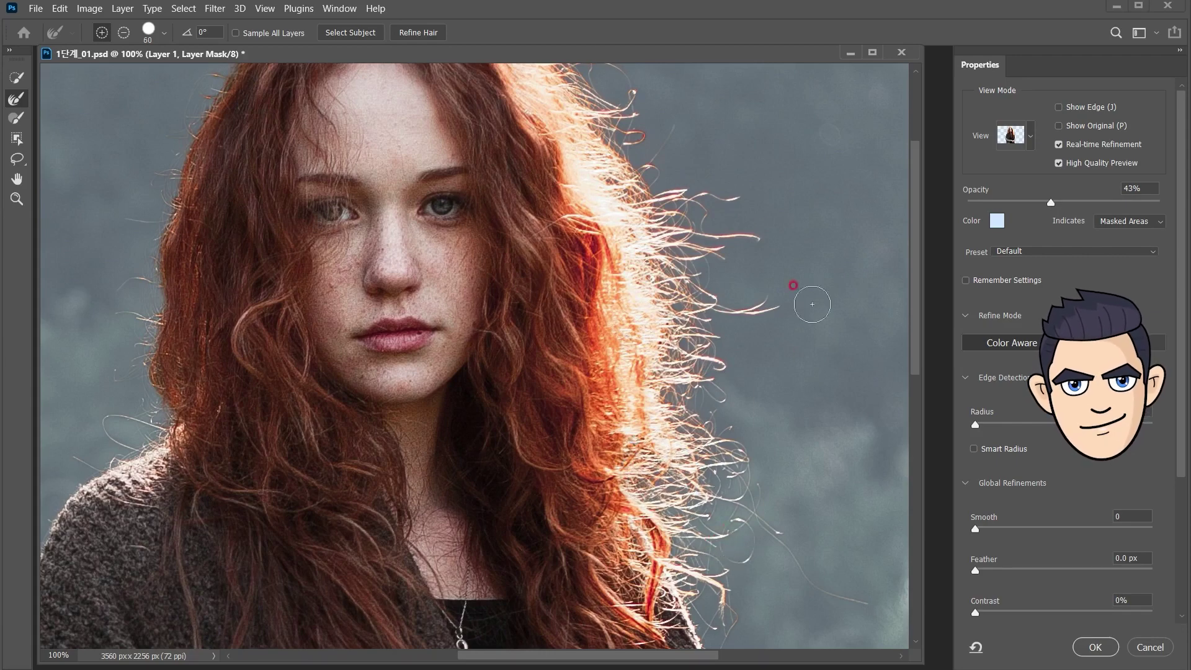
pyautogui.moveTo(685, 244)
pyautogui.mouseDown()
pyautogui.moveTo(726, 366)
pyautogui.moveTo(704, 229)
pyautogui.mouseUp()
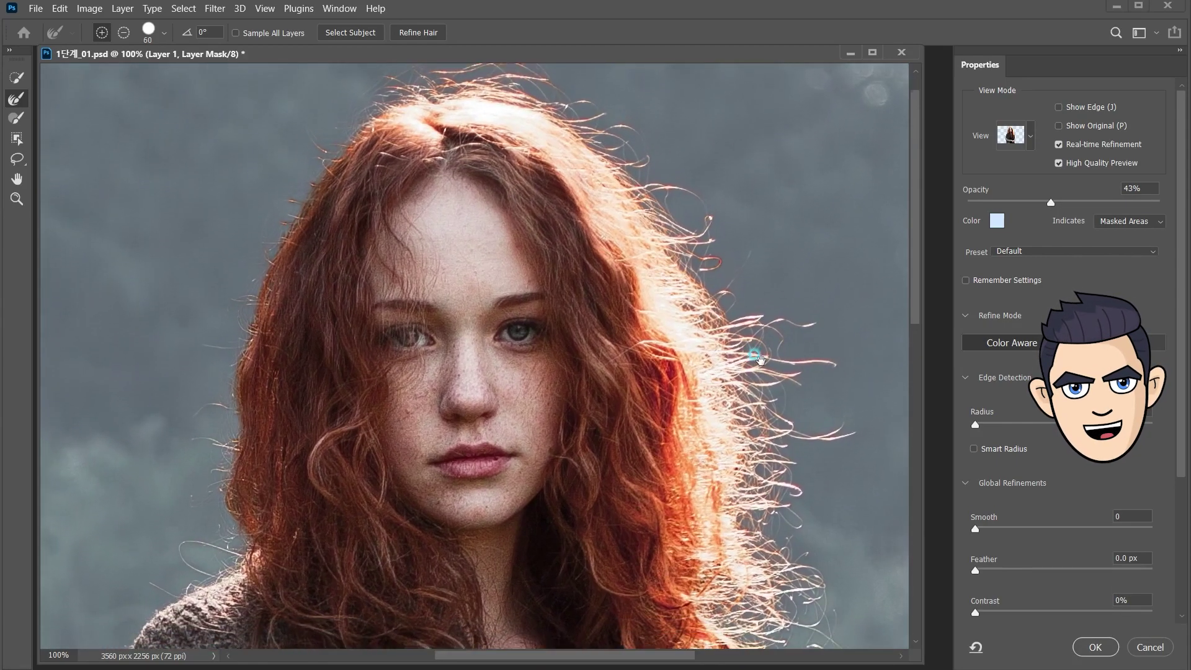
# - Preview the mask in Black & White and paint the edge beside the right hair
pyautogui.click(1031, 137)
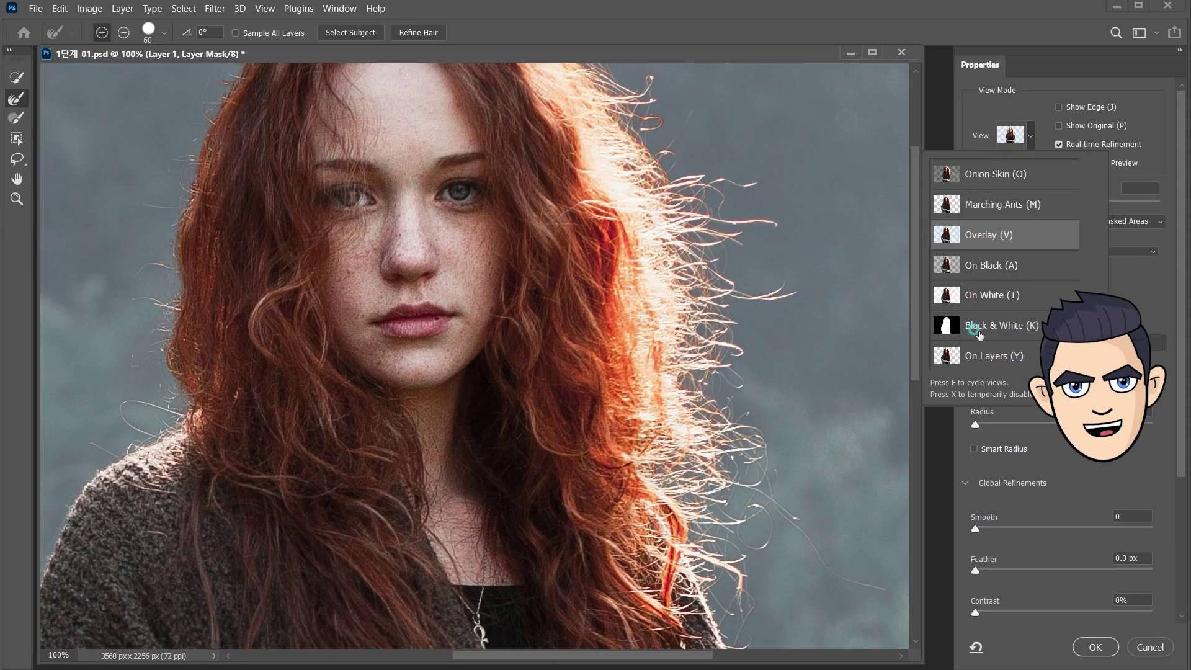
pyautogui.click(978, 333)
pyautogui.moveTo(372, 320)
pyautogui.mouseDown()
pyautogui.moveTo(399, 214)
pyautogui.moveTo(413, 231)
pyautogui.moveTo(394, 210)
pyautogui.moveTo(399, 378)
pyautogui.moveTo(393, 269)
pyautogui.mouseUp()
pyautogui.click(17, 118)
pyautogui.moveTo(685, 387)
pyautogui.mouseDown()
pyautogui.moveTo(681, 418)
pyautogui.moveTo(709, 346)
pyautogui.mouseUp()
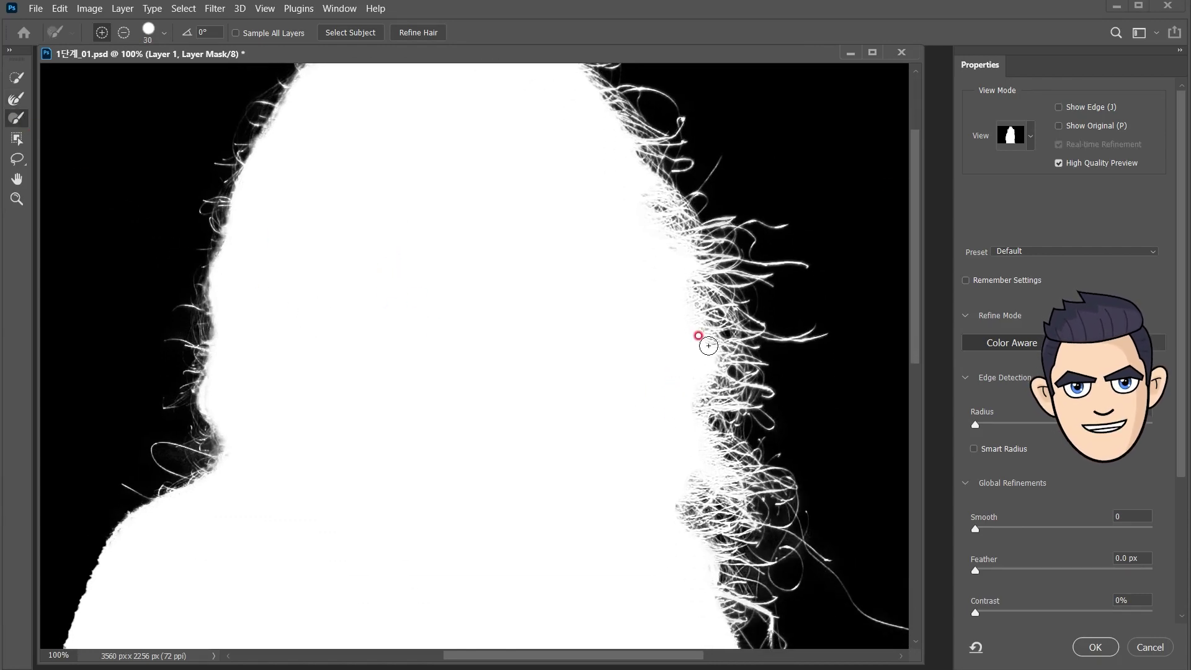
# - Return to Overlay, apply the refined mask, and inspect the cutout over the blue fill
pyautogui.click(1033, 138)
pyautogui.click(980, 235)
pyautogui.click(1095, 651)
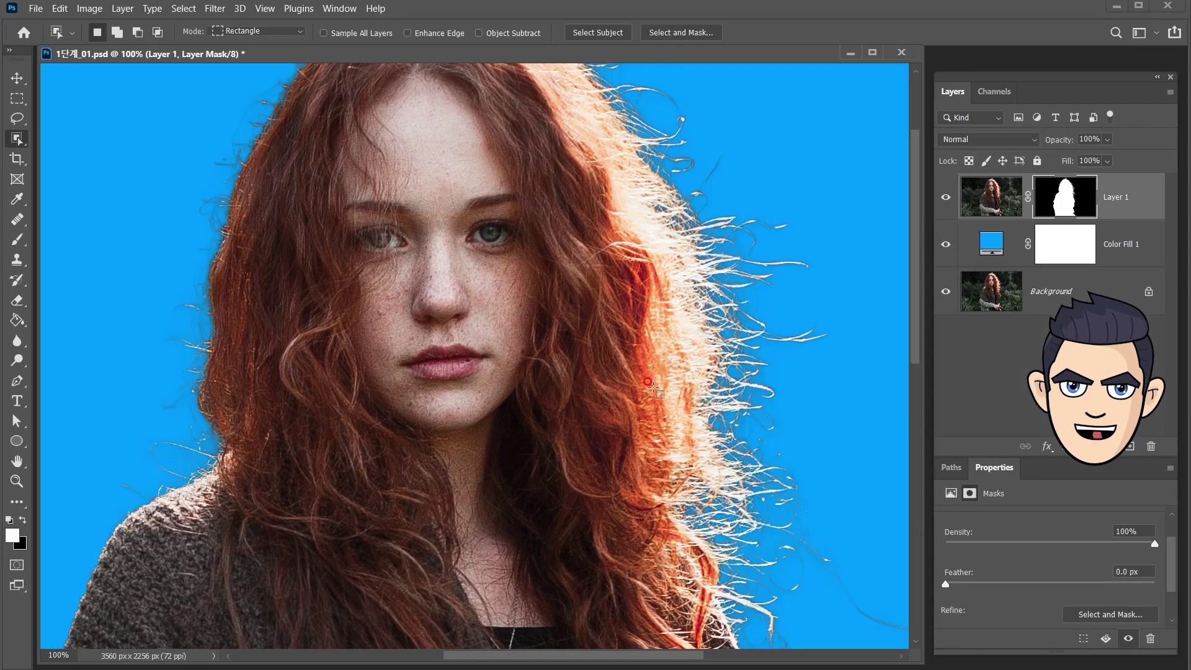
pyautogui.moveTo(624, 428)
pyautogui.mouseDown()
pyautogui.moveTo(673, 546)
pyautogui.moveTo(714, 524)
pyautogui.moveTo(693, 288)
pyautogui.moveTo(691, 322)
pyautogui.mouseUp()
pyautogui.moveTo(678, 277); pyautogui.dragTo(678, 544)
pyautogui.moveTo(415, 340)
pyautogui.mouseDown()
pyautogui.moveTo(571, 389)
pyautogui.moveTo(604, 374)
pyautogui.mouseUp()
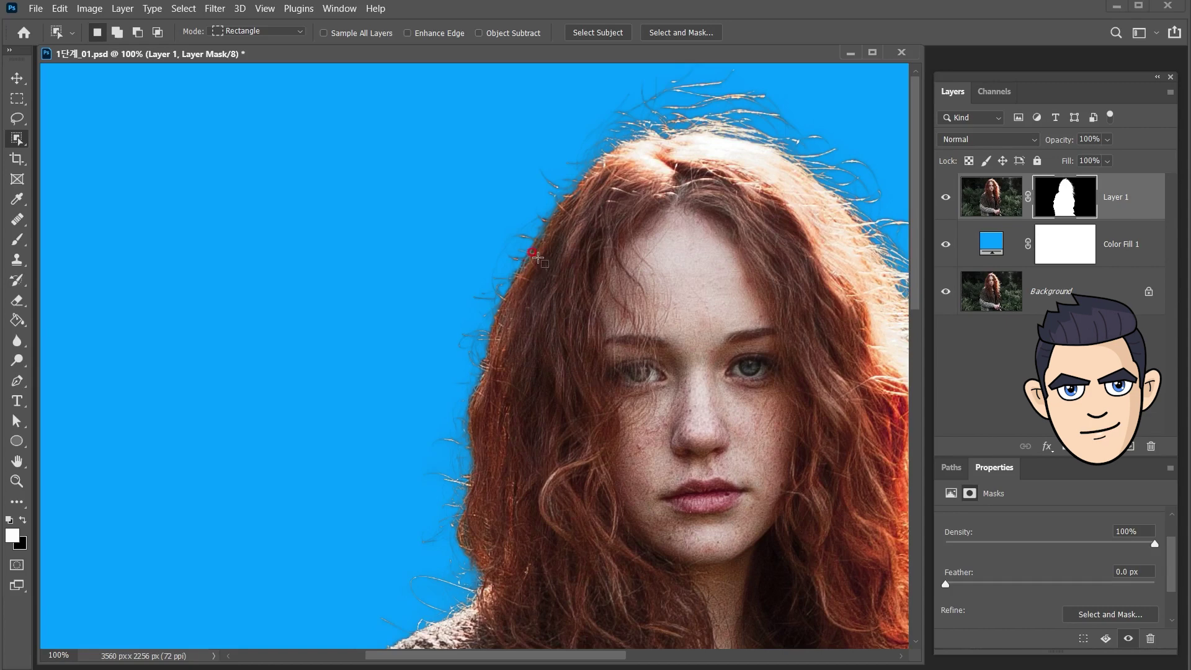
# - Preview the Color Fill layer as black and zoom out to 66.7% to see the whole portrait
pyautogui.click(17, 481)
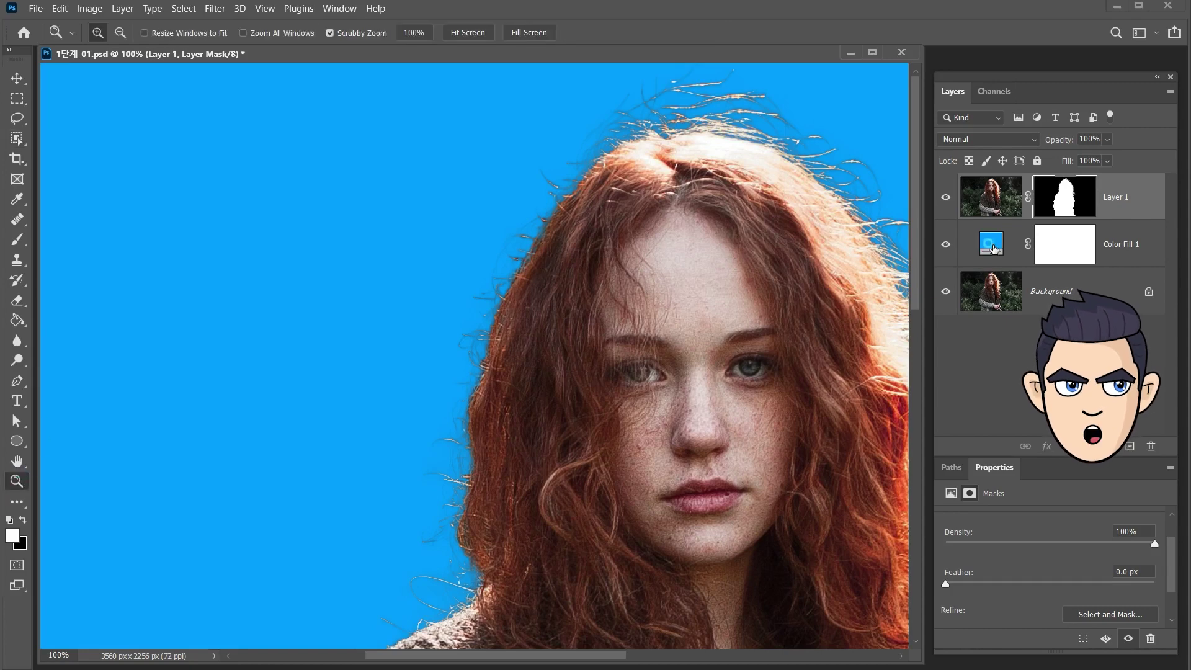
pyautogui.doubleClick(991, 244)
pyautogui.click(772, 435)
pyautogui.press('Return')
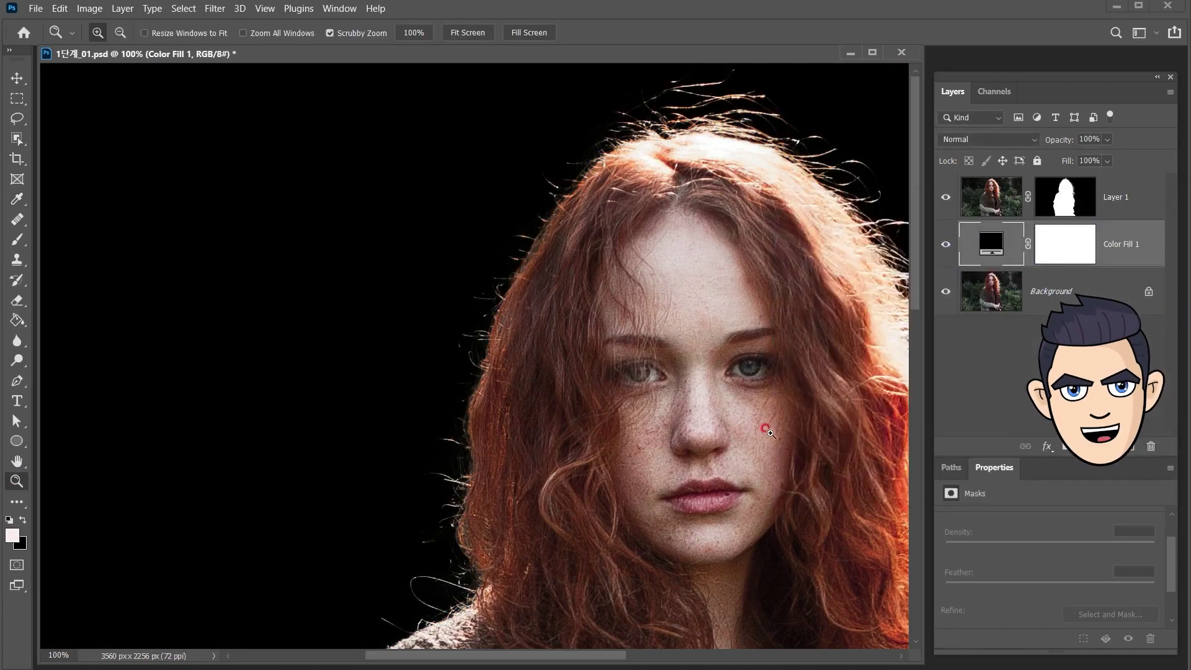
pyautogui.moveTo(769, 433); pyautogui.dragTo(555, 353)
pyautogui.keyDown('alt'); pyautogui.click(556, 354); pyautogui.keyUp('alt')
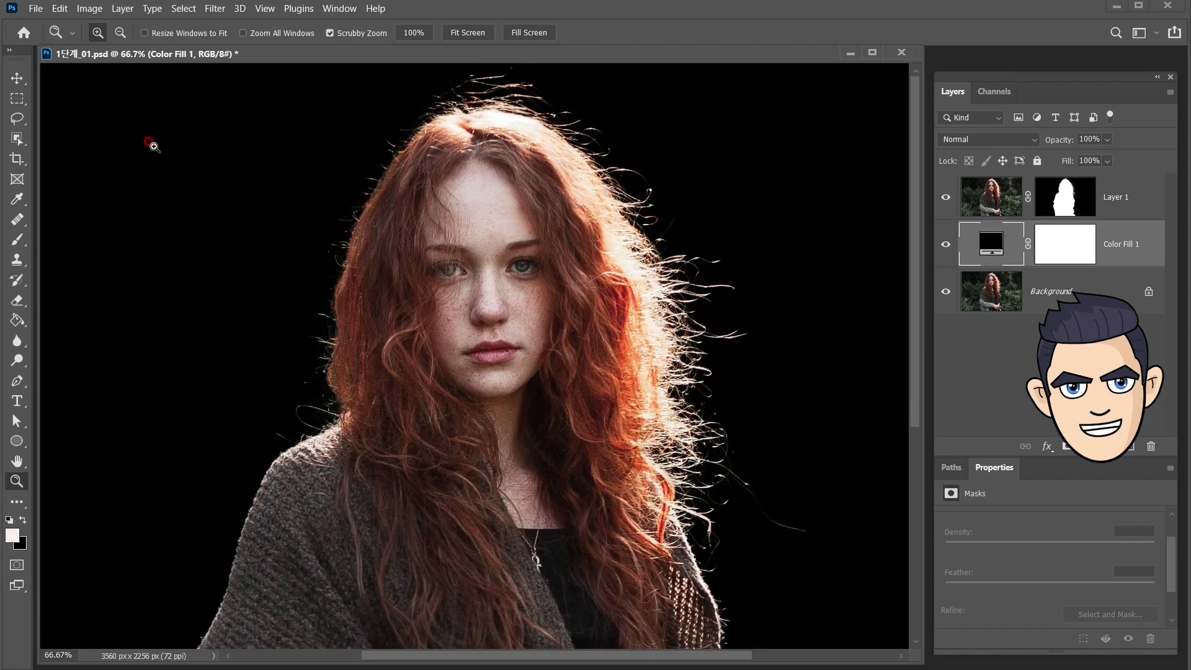
# - Change the Color Fill 1 colour to a medium neutral grey
pyautogui.press('v')
pyautogui.doubleClick(992, 244)
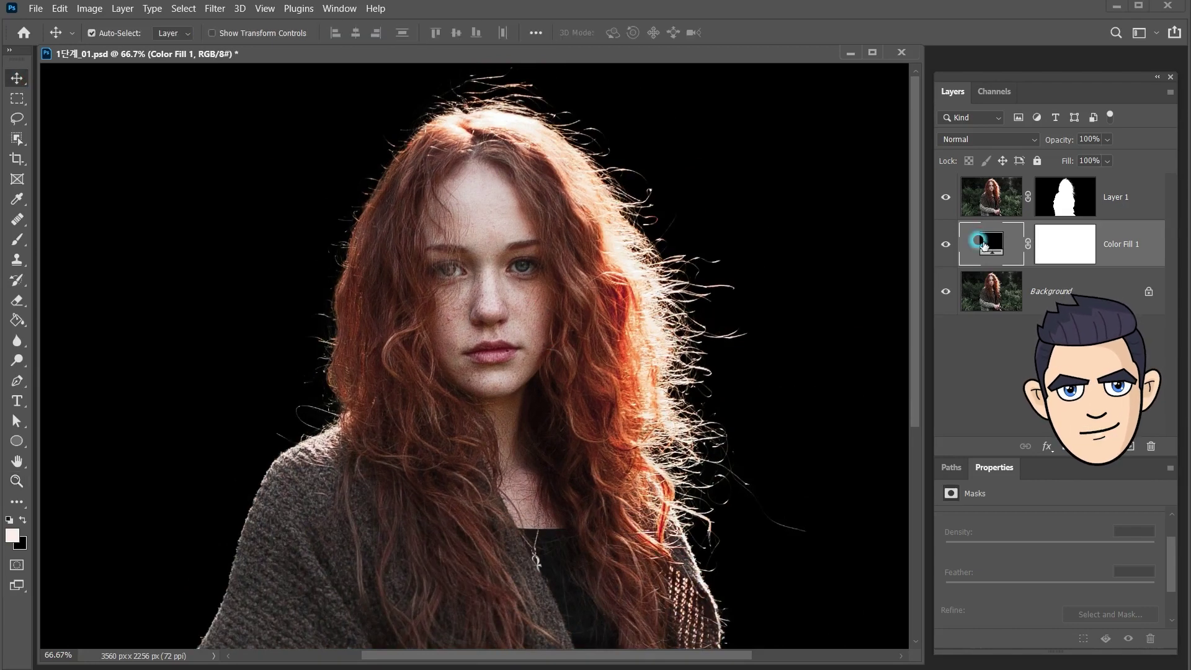
pyautogui.moveTo(785, 400)
pyautogui.mouseDown()
pyautogui.moveTo(750, 344)
pyautogui.moveTo(739, 375)
pyautogui.moveTo(603, 335)
pyautogui.mouseUp()
pyautogui.moveTo(780, 380); pyautogui.dragTo(759, 322)
pyautogui.click(1152, 243)
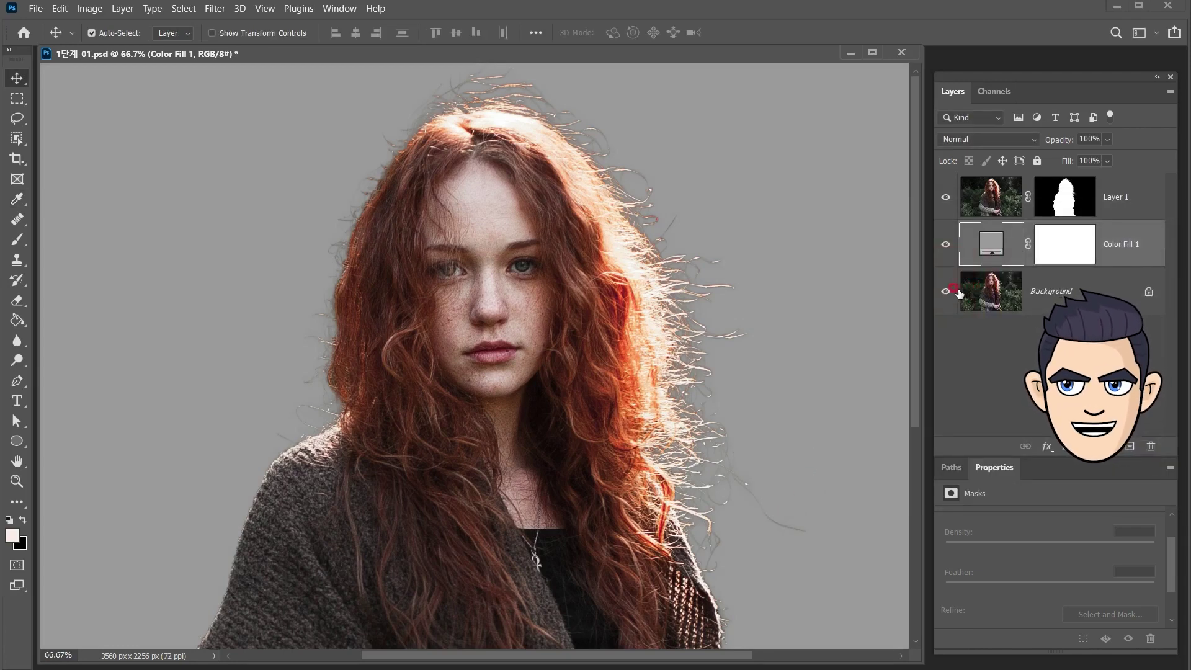
# - Compare against the original photo, then show Layer 1 and Color Fill 1 and select Layer 1
pyautogui.keyDown('alt'); pyautogui.click(943, 291); pyautogui.keyUp('alt')
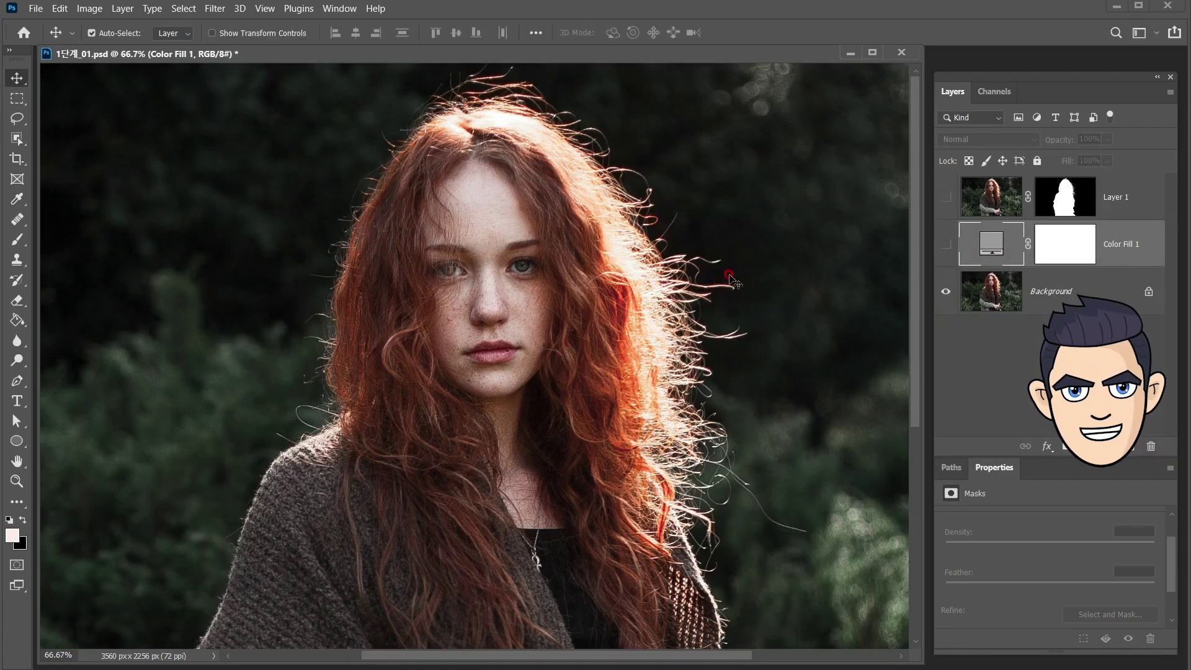
pyautogui.keyDown('alt'); pyautogui.click(943, 291); pyautogui.keyUp('alt')
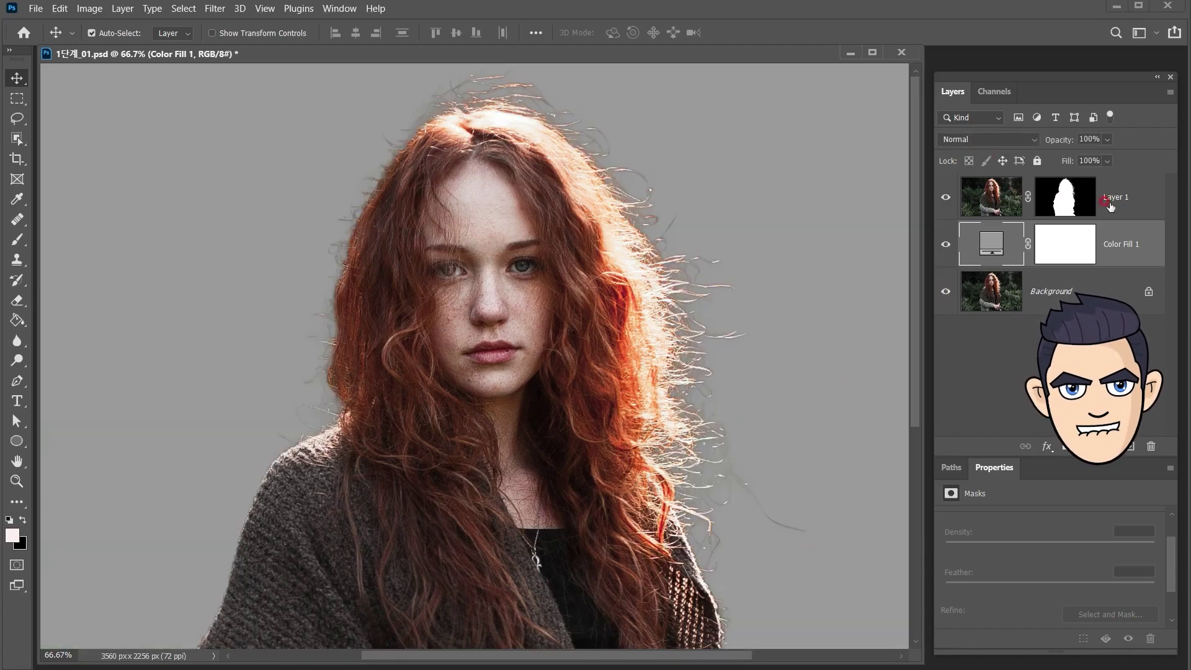
pyautogui.click(990, 195)
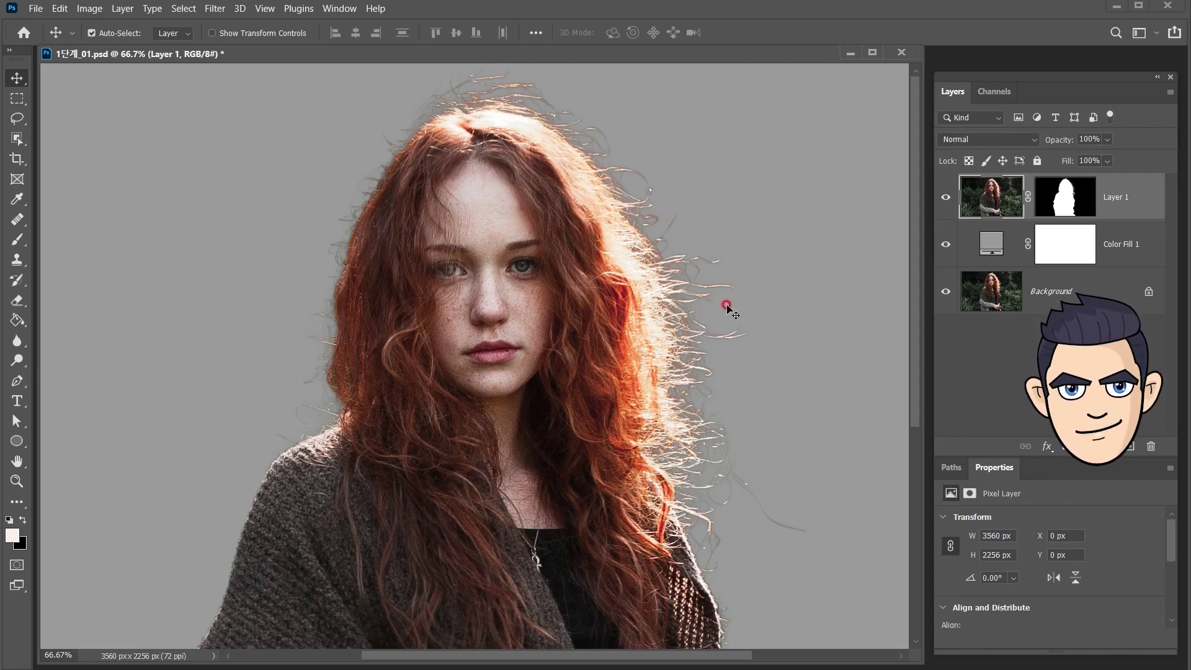
# - Set up the Dodge tool on Layer 1 with Range Midtones and Exposure 50%
pyautogui.click(16, 360)
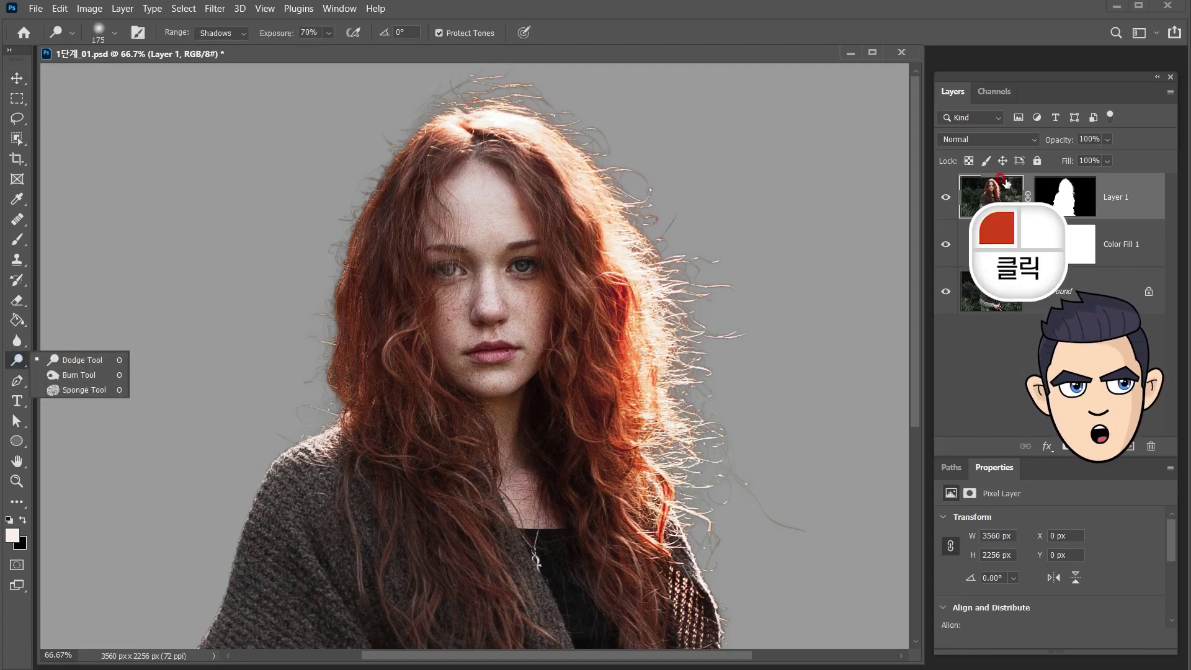
pyautogui.click(982, 197)
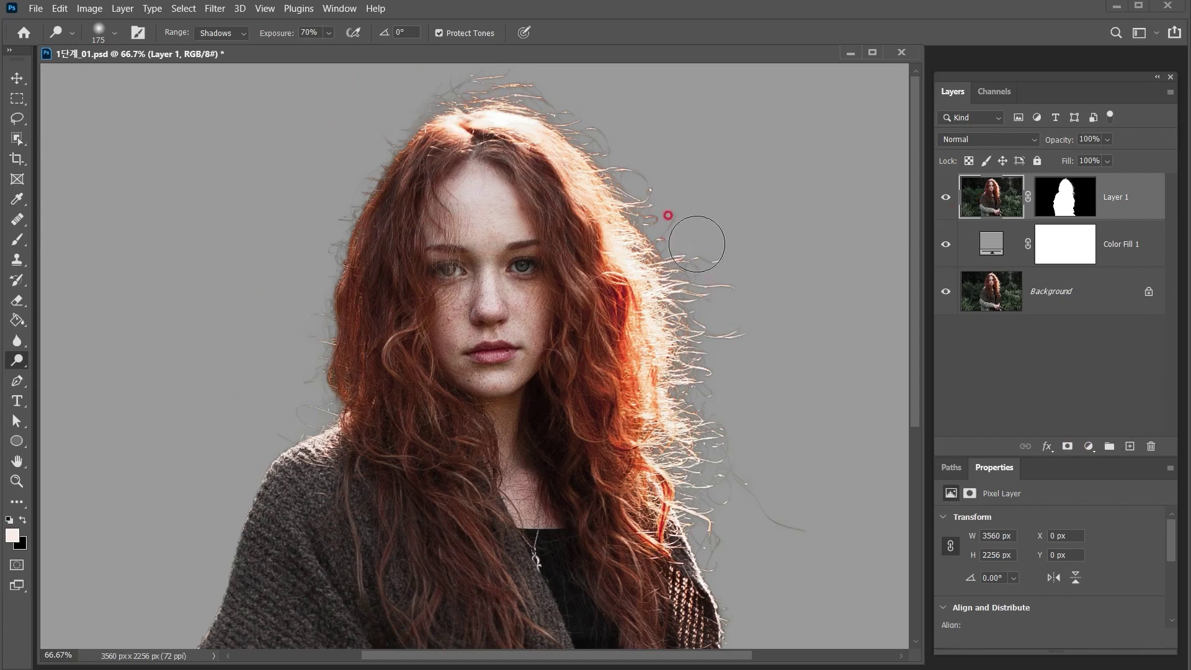
pyautogui.click(21, 362)
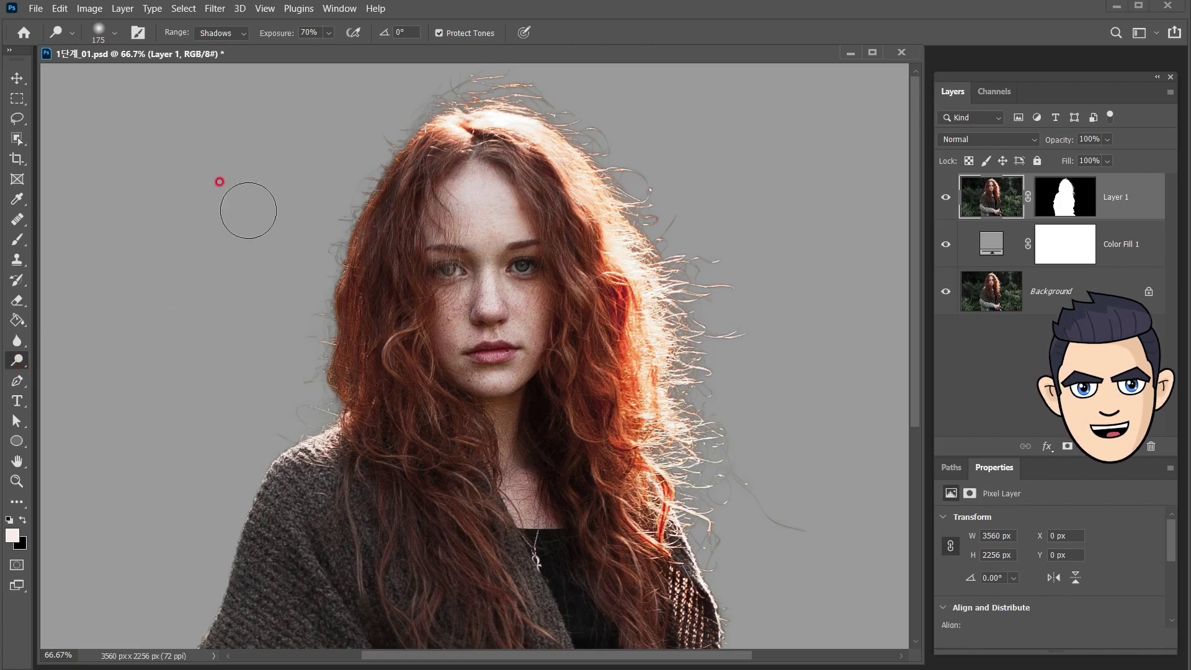
pyautogui.click(241, 35)
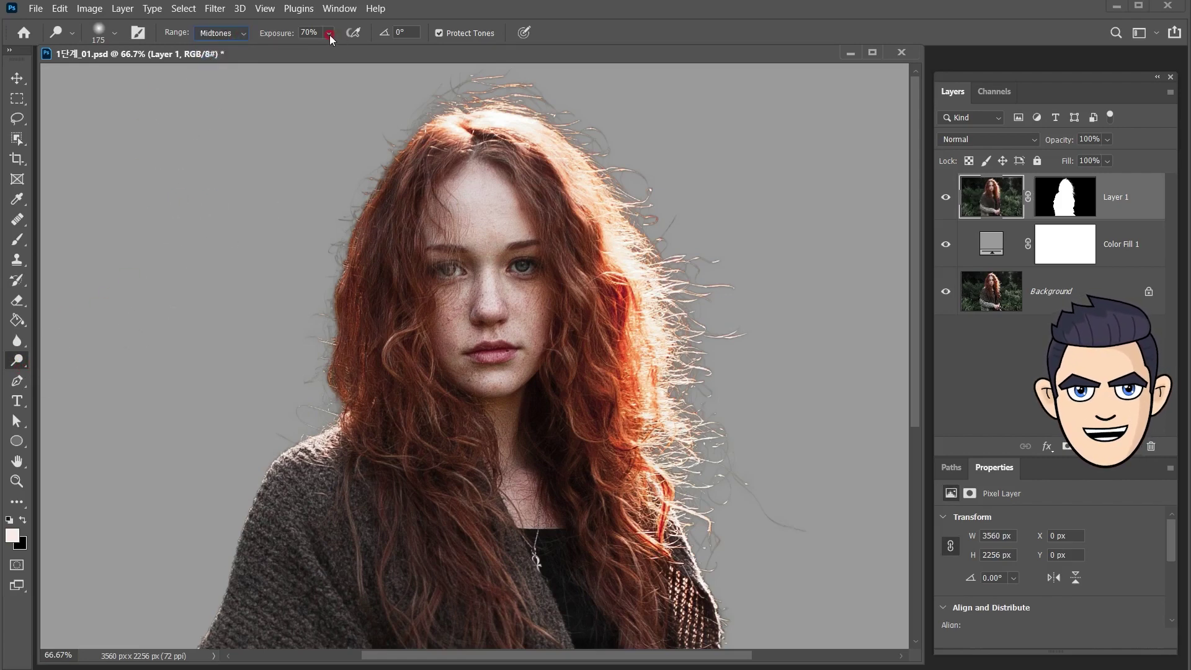
pyautogui.click(327, 54)
# - Dodge the stray hair strands along the right side, up to the head top and left shoulder
pyautogui.moveTo(676, 216)
pyautogui.mouseDown()
pyautogui.moveTo(705, 266)
pyautogui.moveTo(696, 313)
pyautogui.moveTo(725, 412)
pyautogui.mouseUp()
pyautogui.moveTo(732, 484)
pyautogui.mouseDown()
pyautogui.moveTo(776, 505)
pyautogui.moveTo(737, 481)
pyautogui.moveTo(705, 521)
pyautogui.moveTo(719, 549)
pyautogui.mouseUp()
pyautogui.moveTo(669, 437); pyautogui.dragTo(683, 369)
pyautogui.moveTo(742, 337)
pyautogui.mouseDown()
pyautogui.moveTo(606, 128)
pyautogui.moveTo(534, 77)
pyautogui.moveTo(446, 77)
pyautogui.moveTo(377, 114)
pyautogui.moveTo(380, 101)
pyautogui.mouseUp()
pyautogui.click(299, 407)
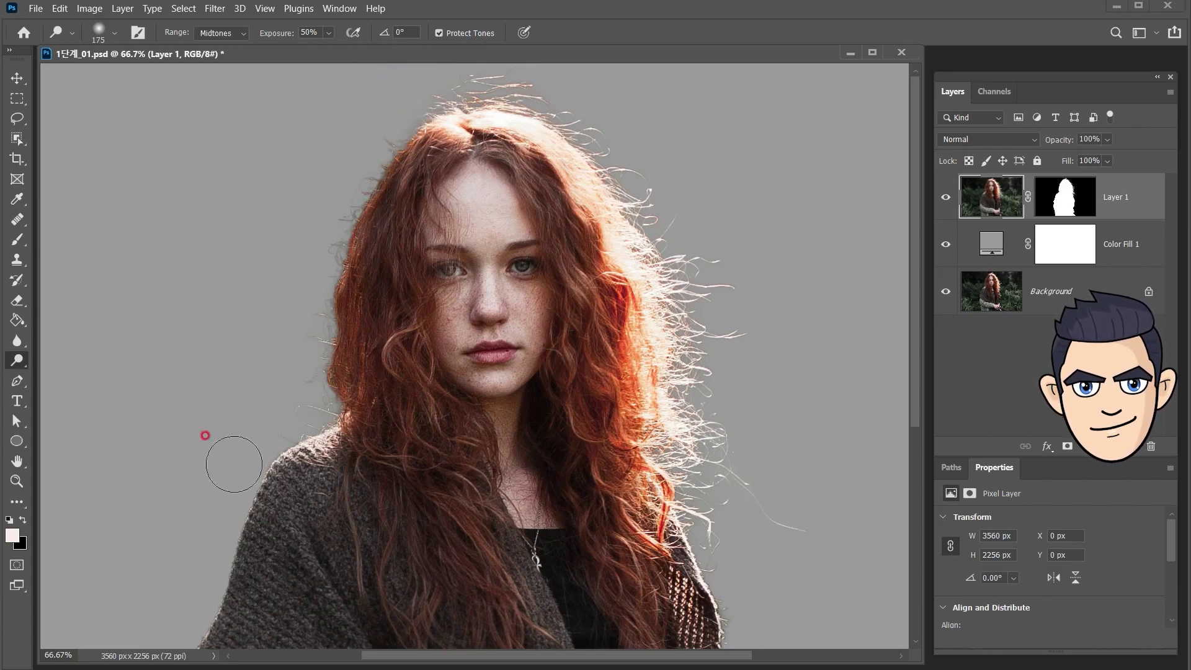
pyautogui.click(19, 470)
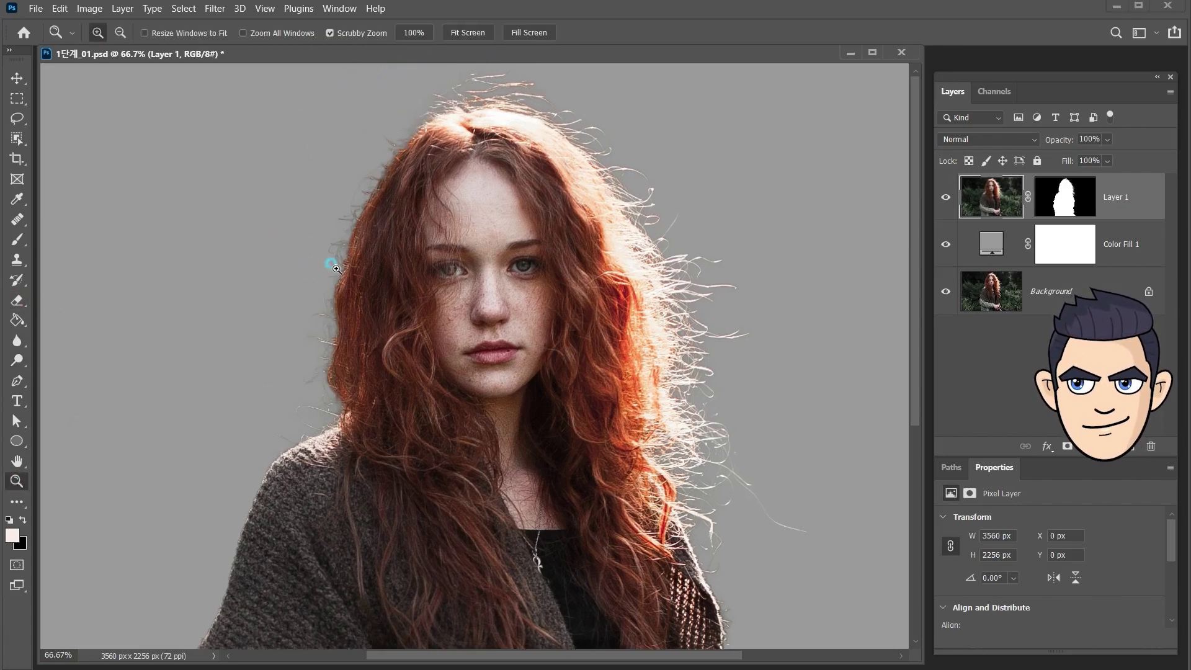
# - Zoom to 100% on the left hair and sample the reddish-brown hair colour with the Eyedropper
pyautogui.click(333, 260)
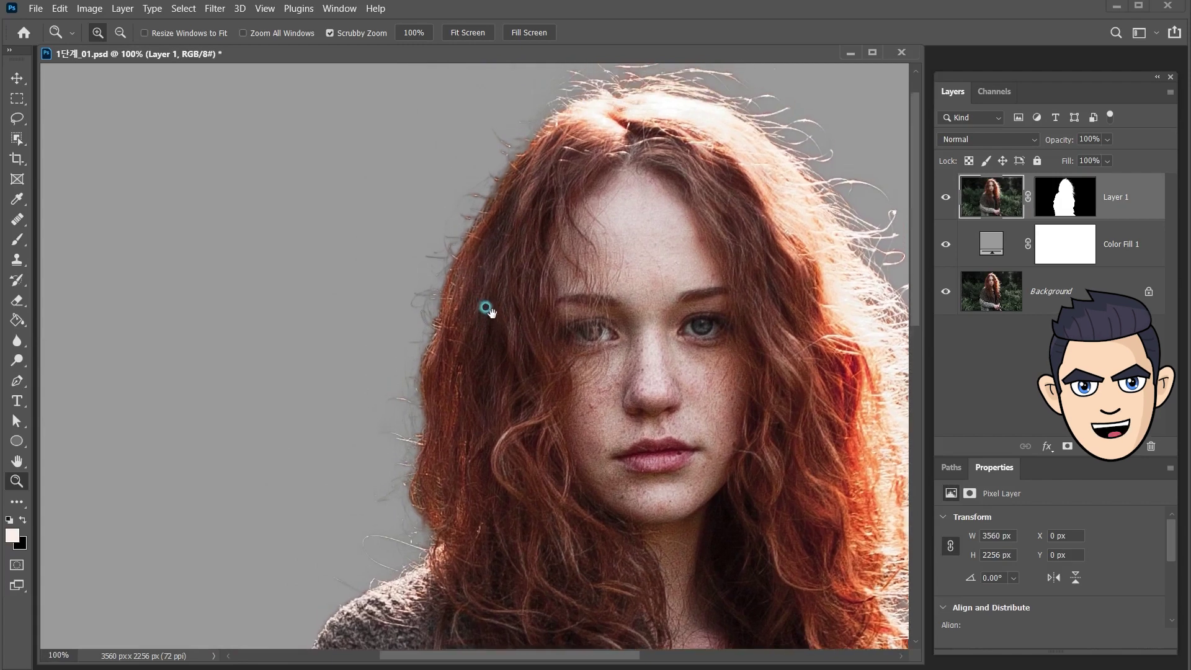
pyautogui.press('i')
pyautogui.click(486, 224)
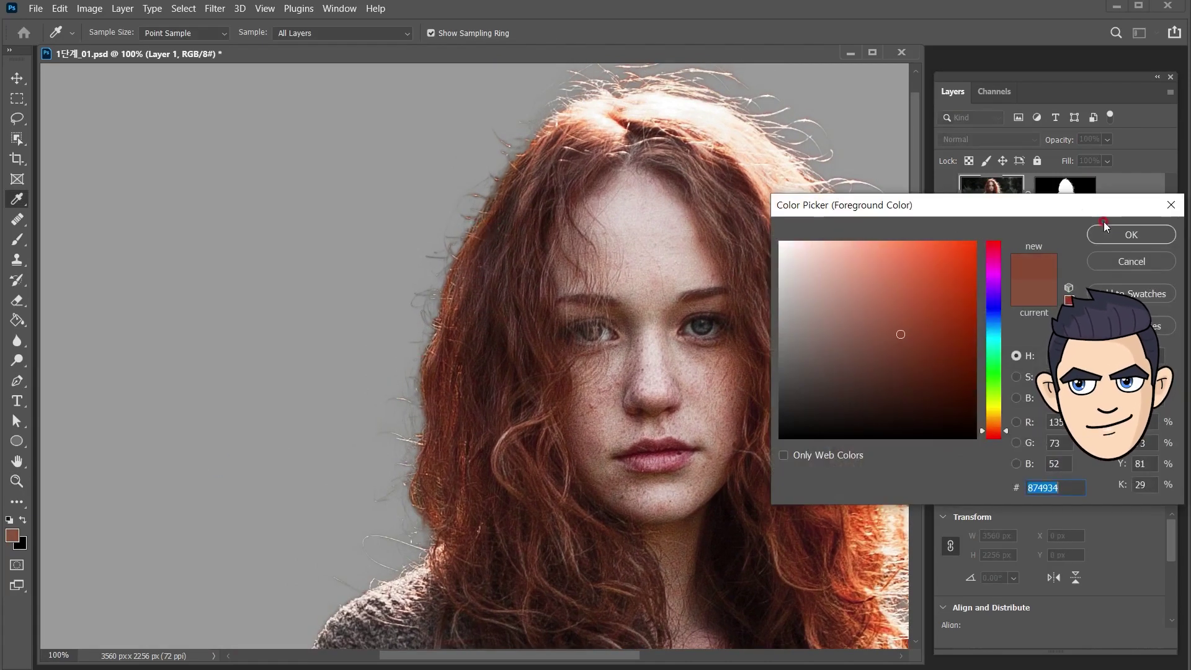
pyautogui.click(1130, 234)
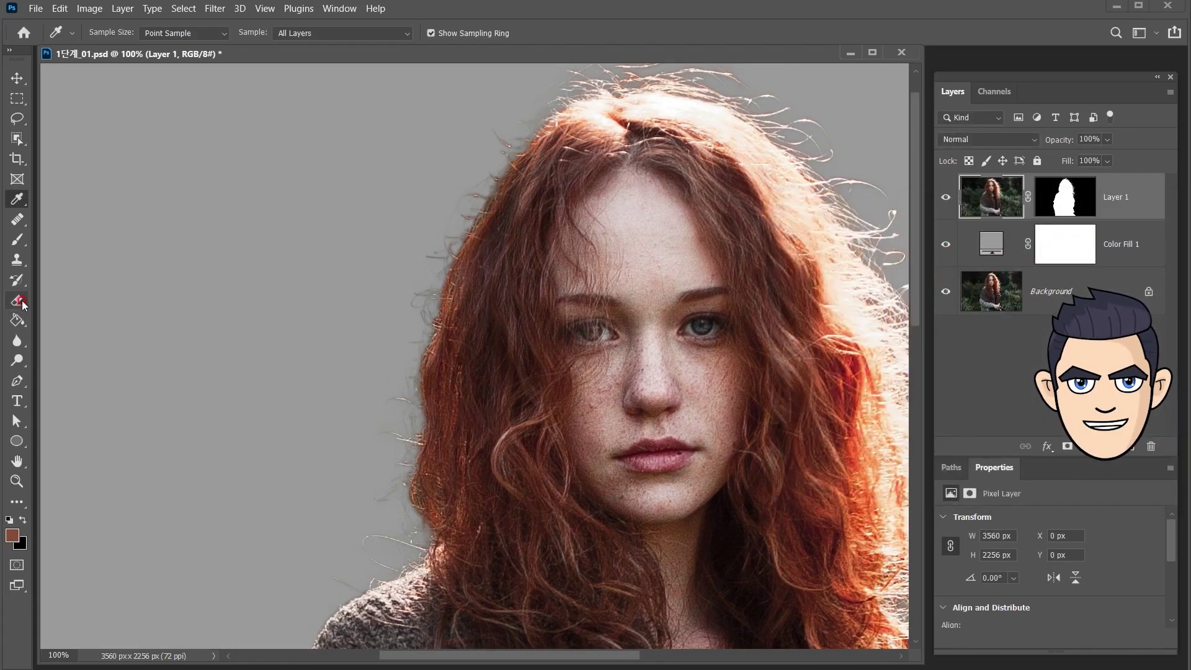
# - Brush soft 52%-opacity hair-colour strokes along the left hair edge, shrinking the brush
pyautogui.click(17, 239)
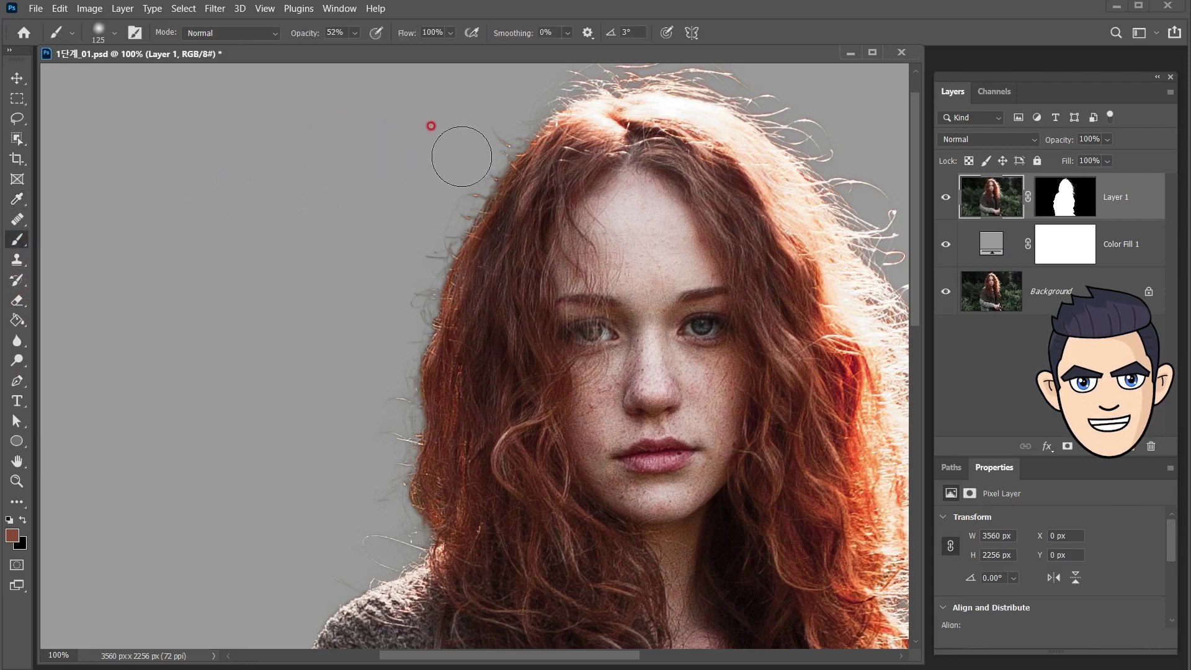
pyautogui.moveTo(497, 126); pyautogui.dragTo(409, 215)
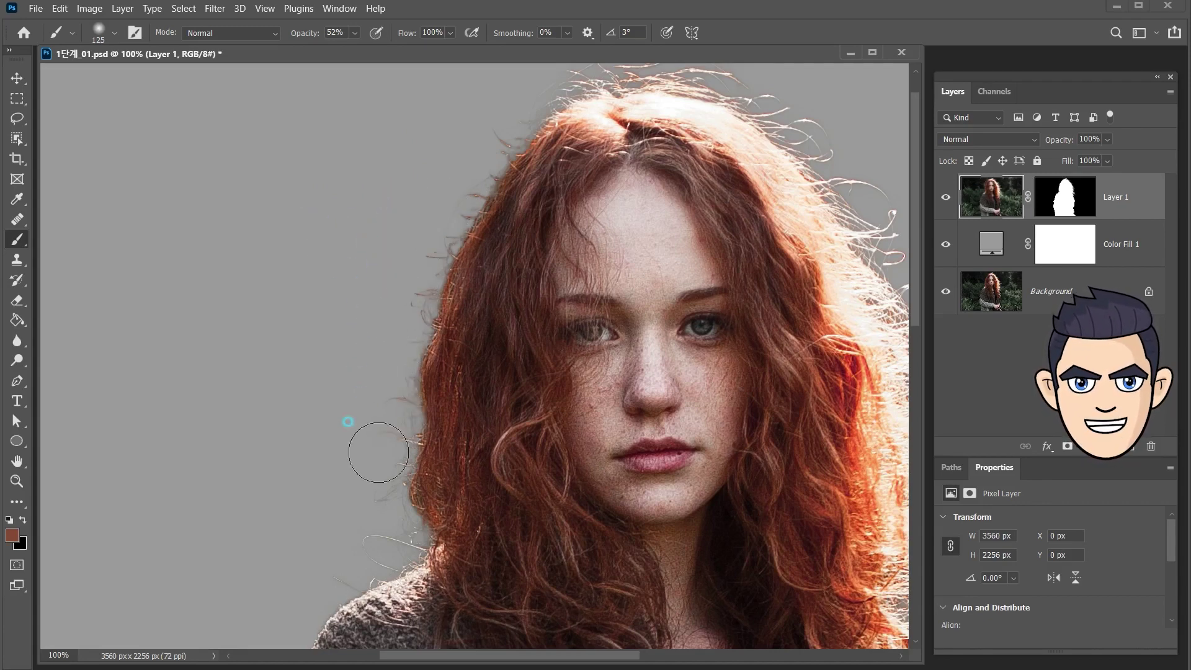
pyautogui.moveTo(383, 505); pyautogui.dragTo(385, 517)
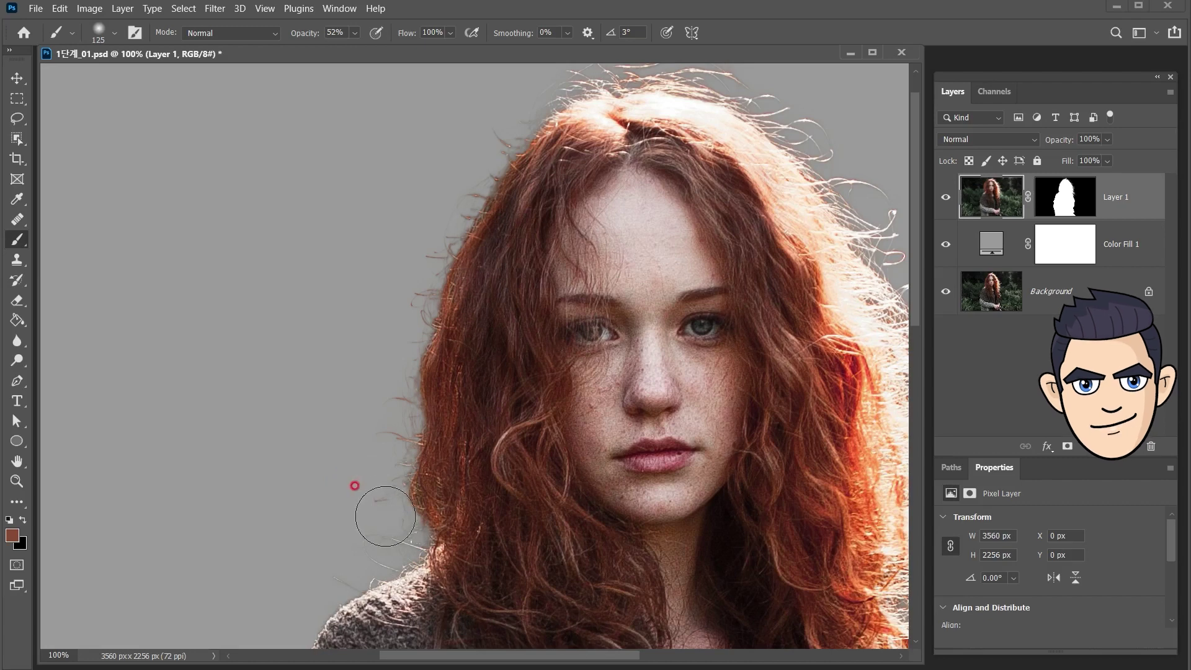
pyautogui.press('[')
pyautogui.press('[')
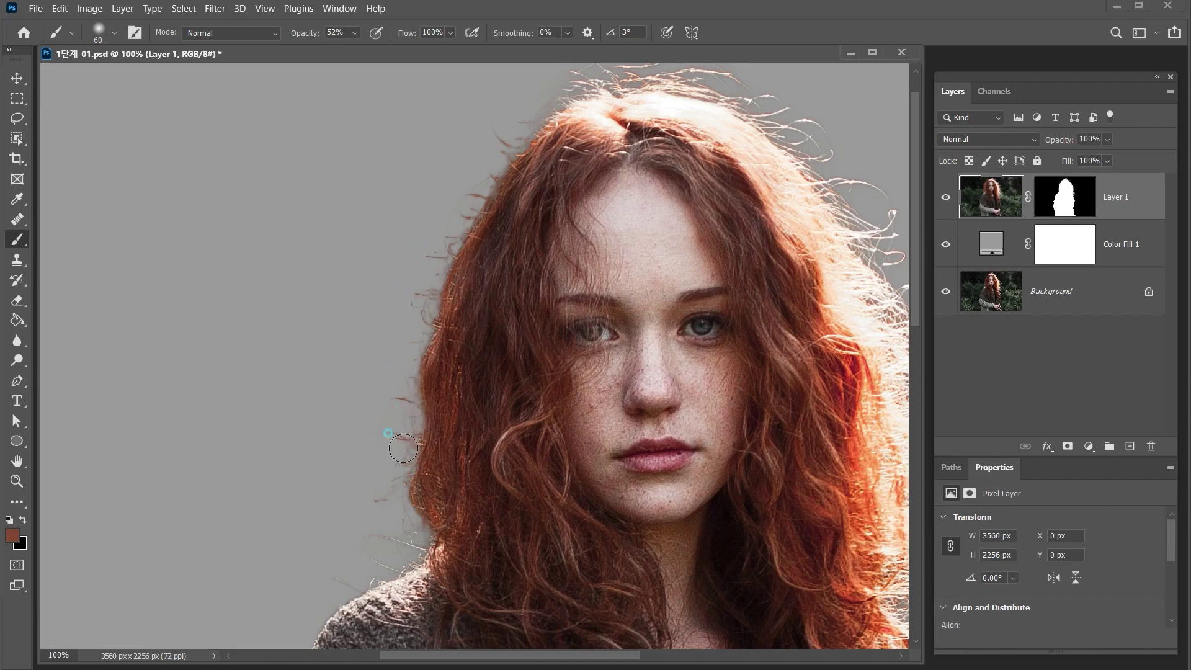
pyautogui.click(15, 301)
# - Dodge the painted wisps along the left hair edge with the brush reduced to 125
pyautogui.click(17, 360)
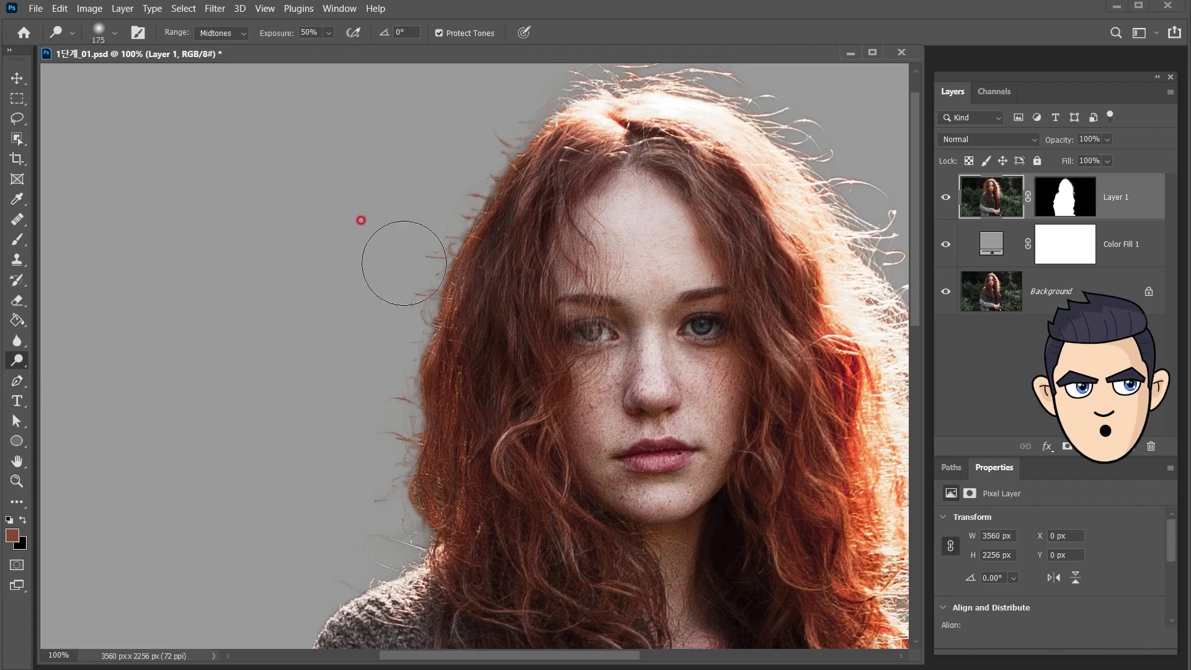
pyautogui.press('[')
pyautogui.press('[')
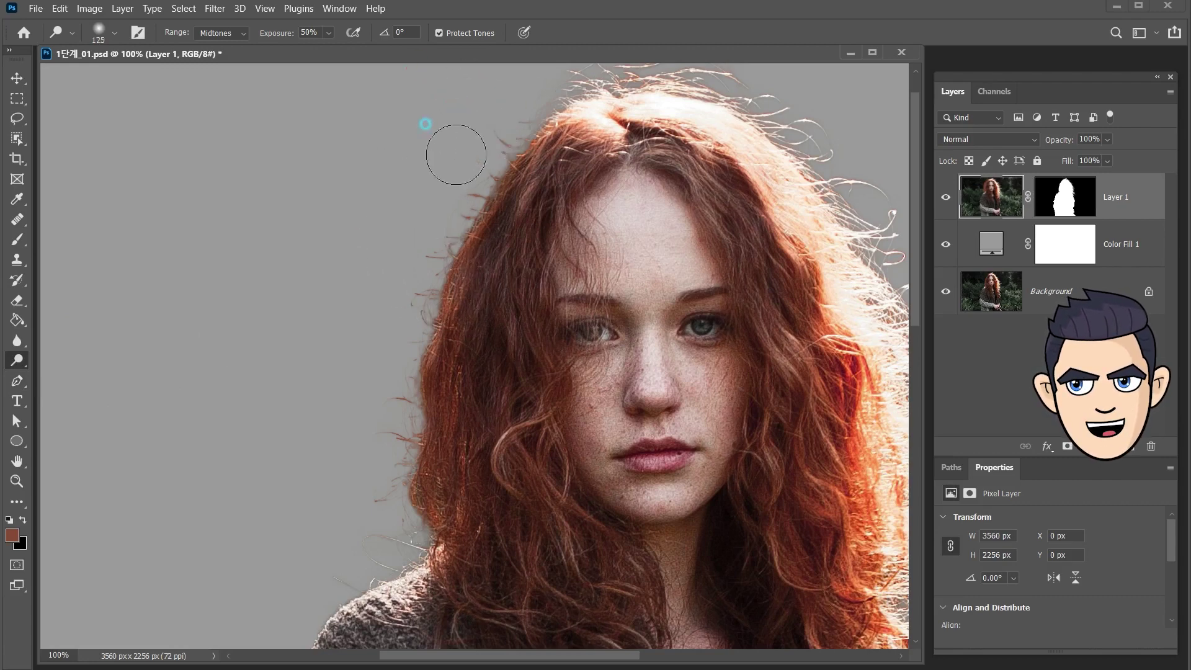
pyautogui.moveTo(452, 186)
pyautogui.mouseDown()
pyautogui.moveTo(410, 288)
pyautogui.moveTo(370, 506)
pyautogui.moveTo(290, 567)
pyautogui.mouseUp()
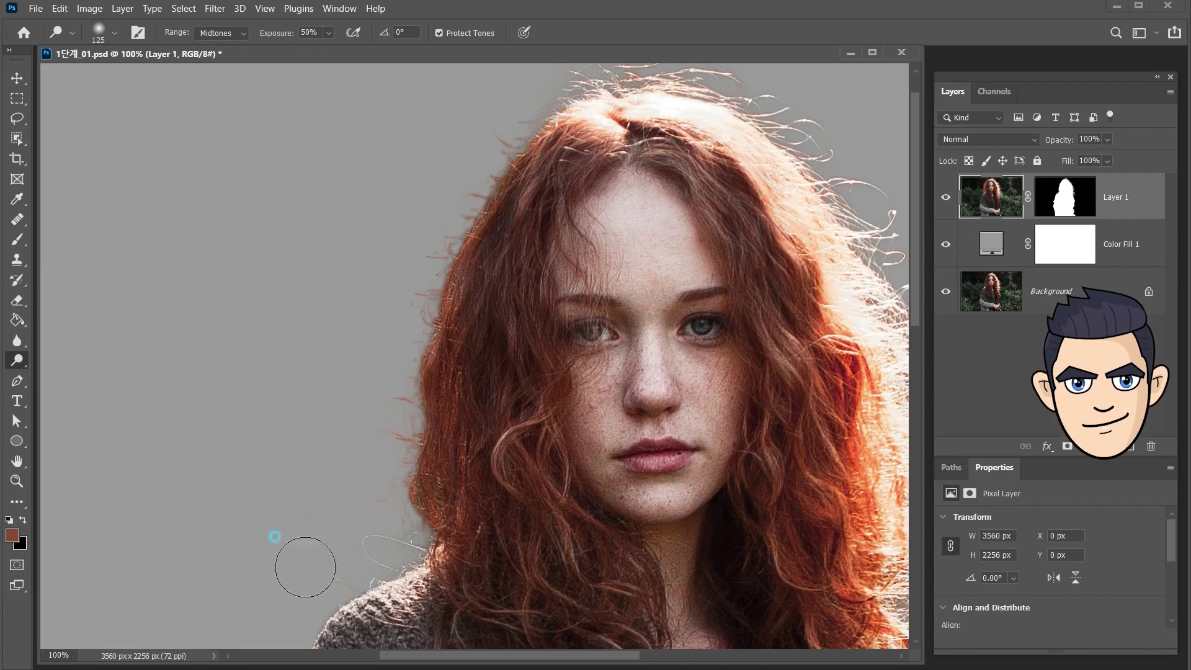
pyautogui.moveTo(366, 487); pyautogui.dragTo(385, 519)
pyautogui.click(464, 354)
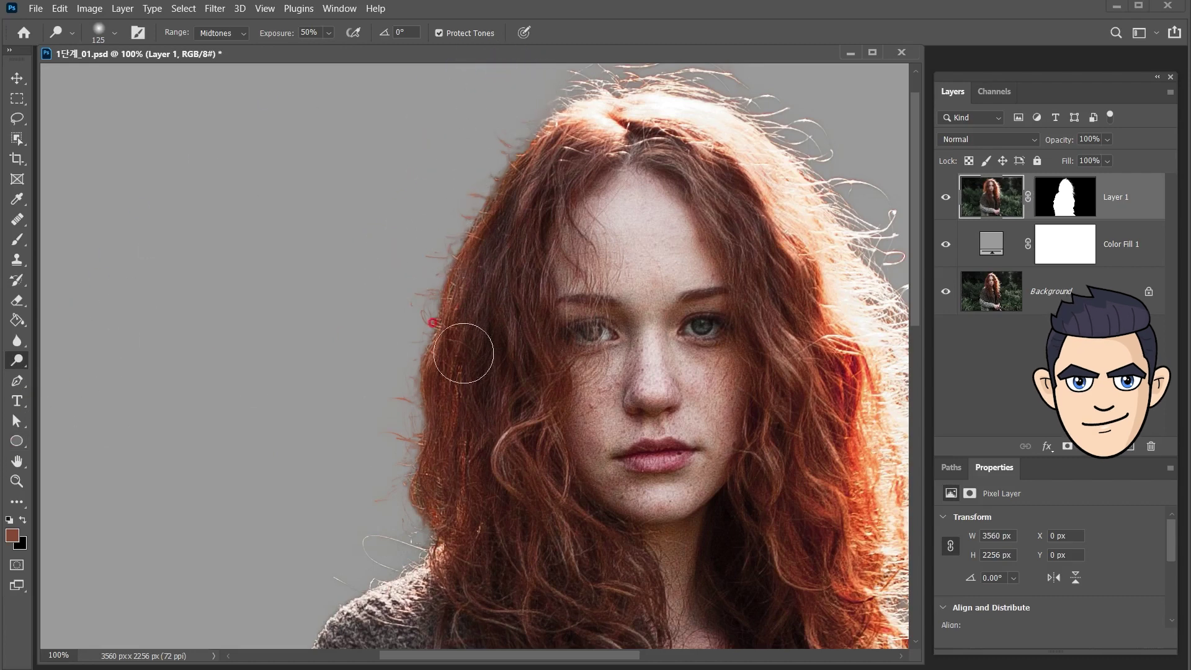
pyautogui.press('z')
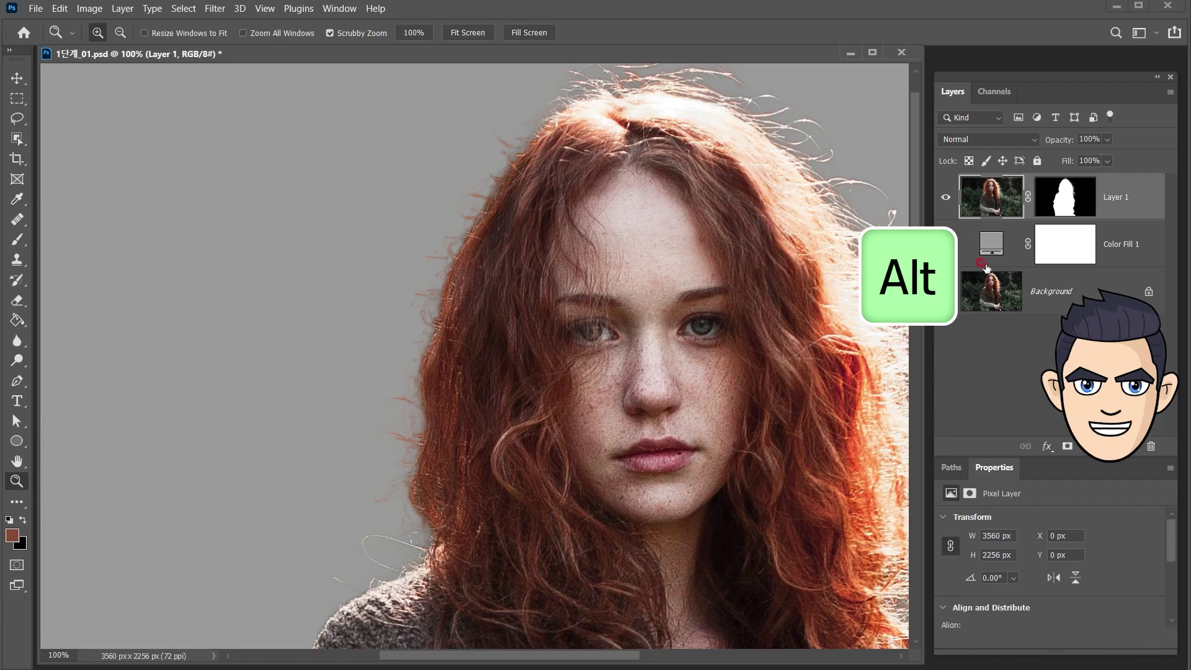
# - Zoom out to the whole woman and dodge the edge of her sweater
pyautogui.keyDown('alt'); pyautogui.click(988, 208); pyautogui.keyUp('alt')
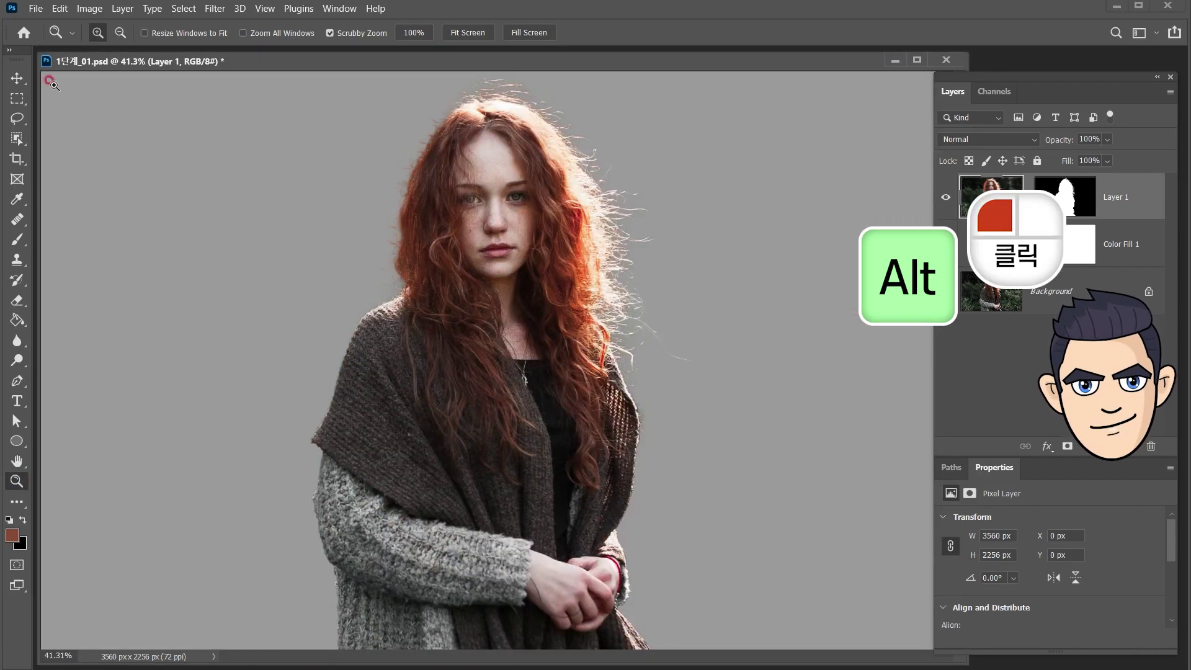
pyautogui.press('v')
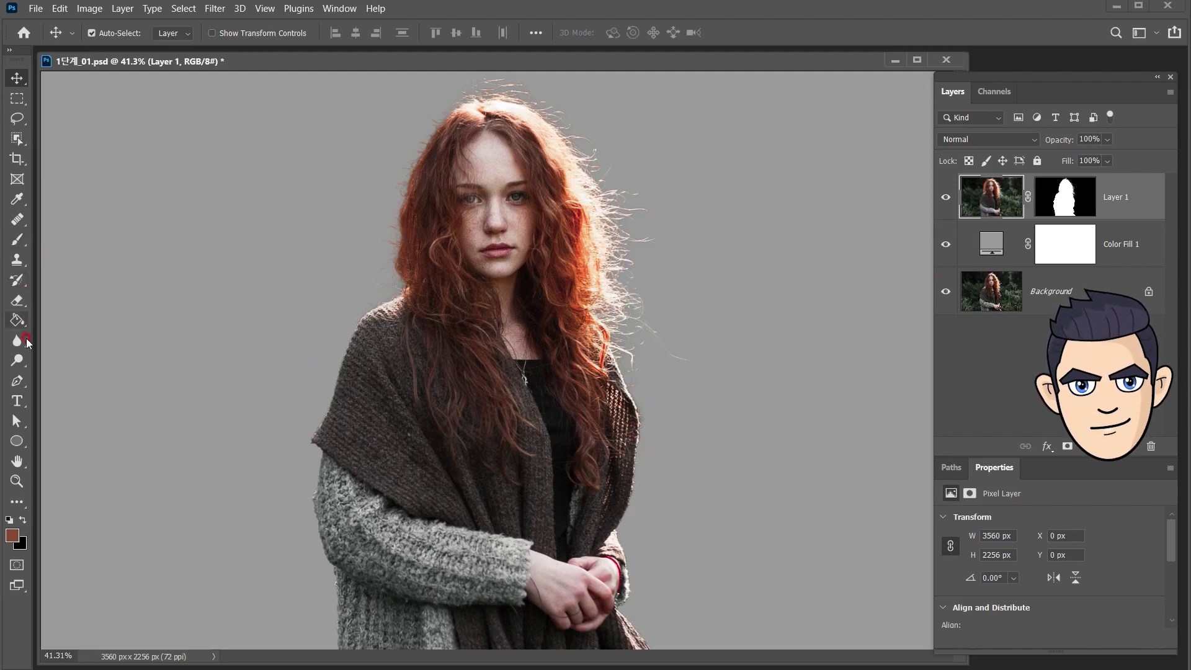
pyautogui.click(18, 358)
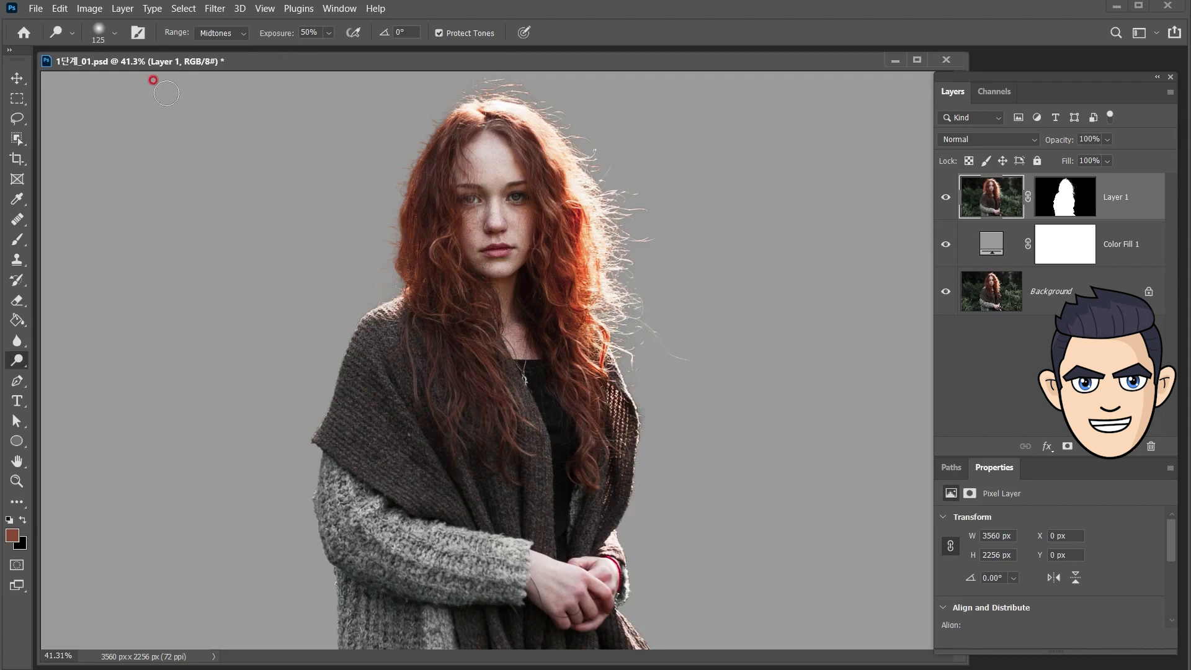
pyautogui.moveTo(644, 409); pyautogui.dragTo(645, 404)
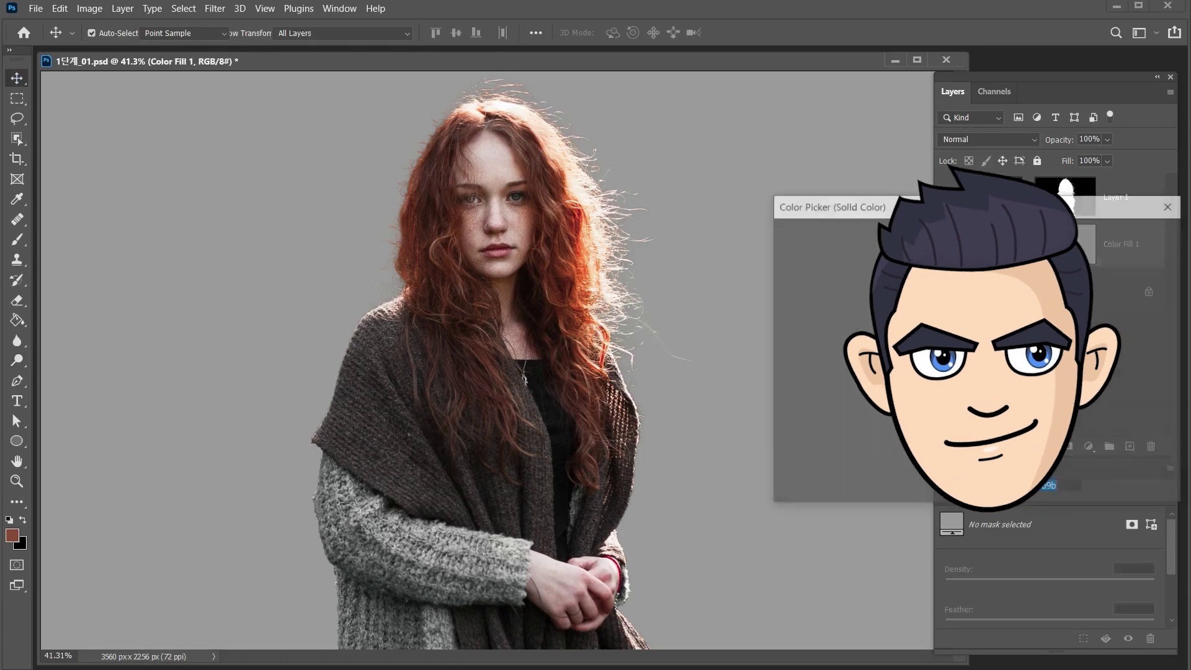
# - Try black, then set the Color Fill 1 colour to grey #a1a1a1
pyautogui.click(781, 438)
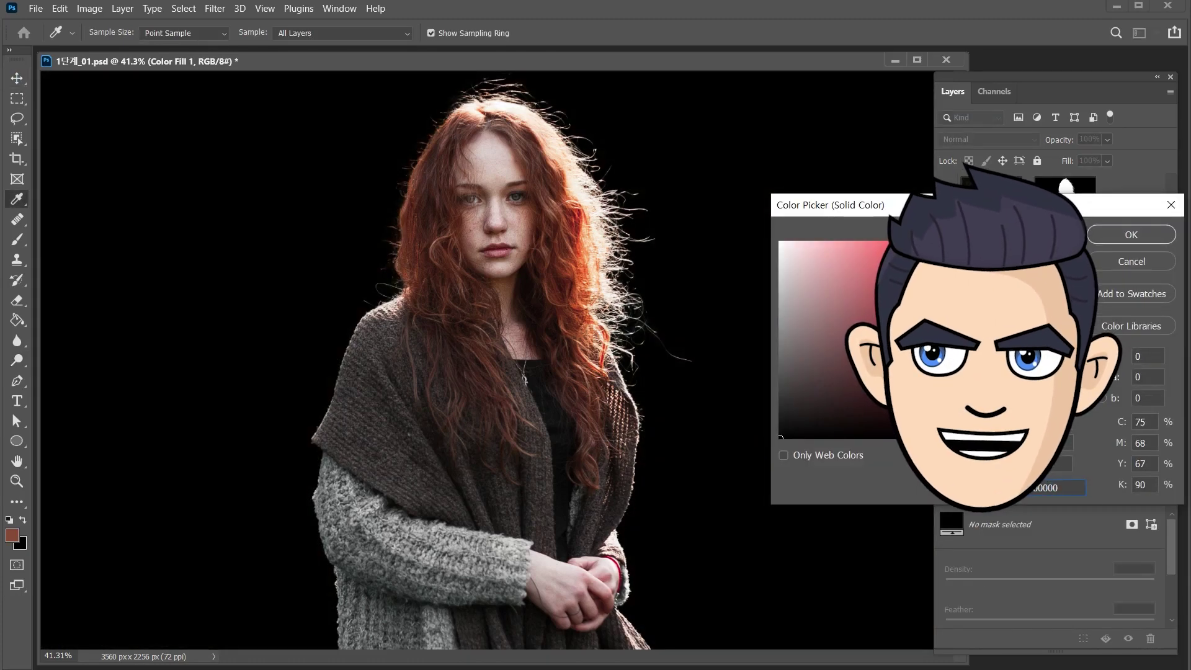
pyautogui.moveTo(781, 437); pyautogui.dragTo(765, 311)
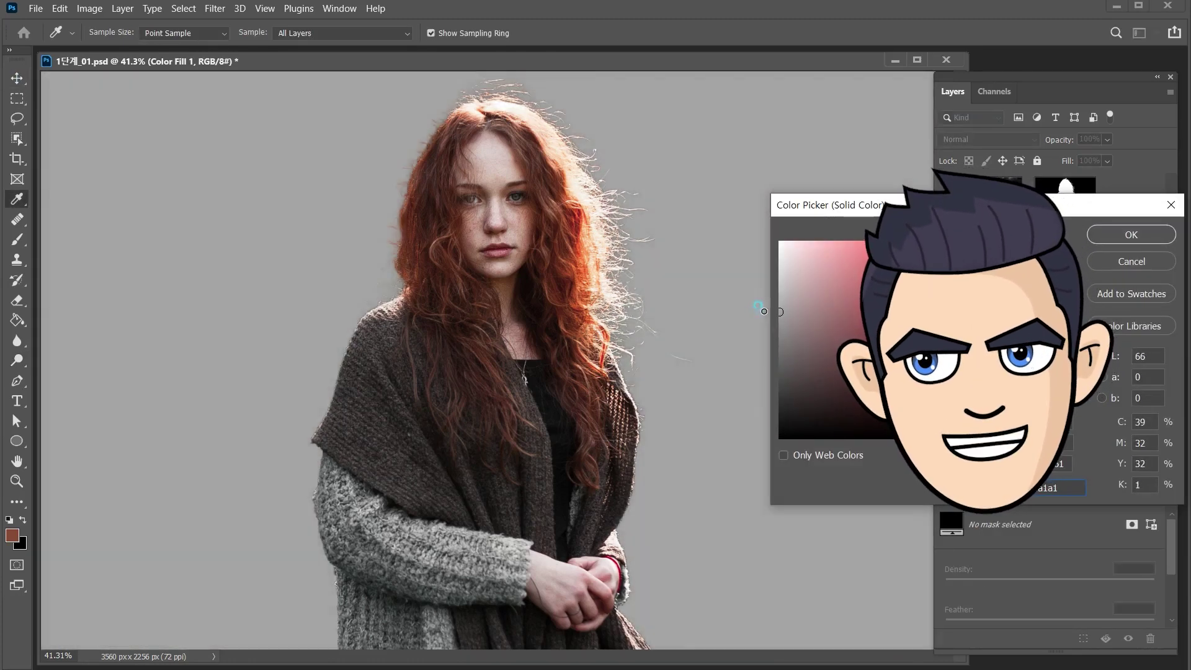
pyautogui.click(1131, 234)
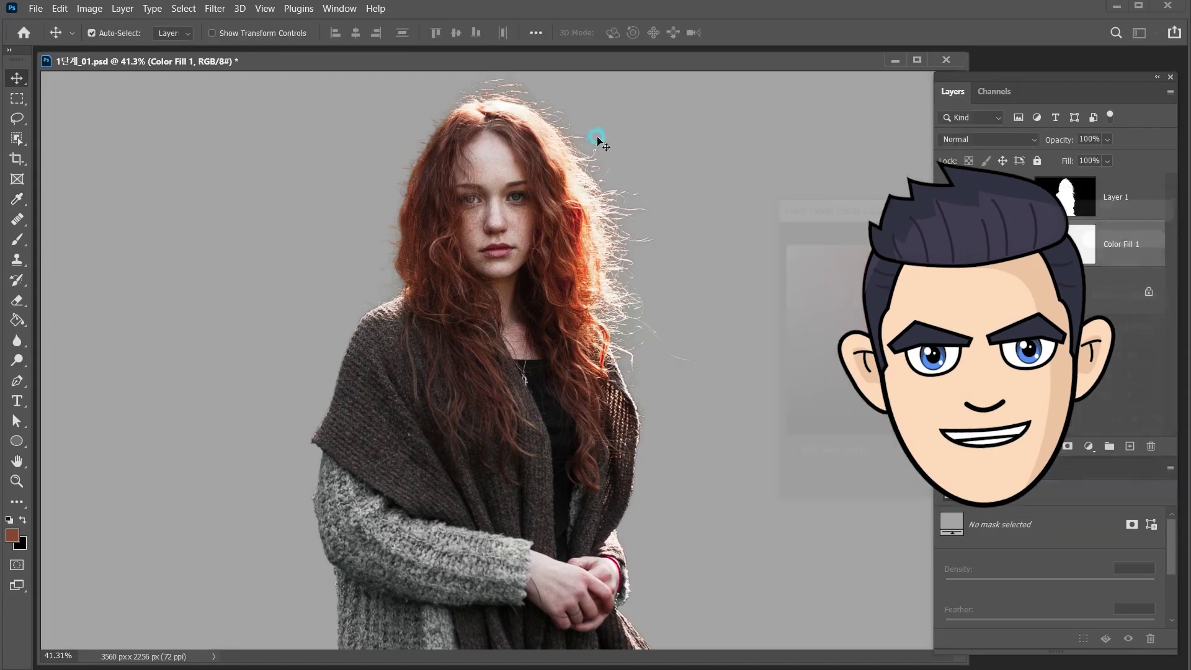